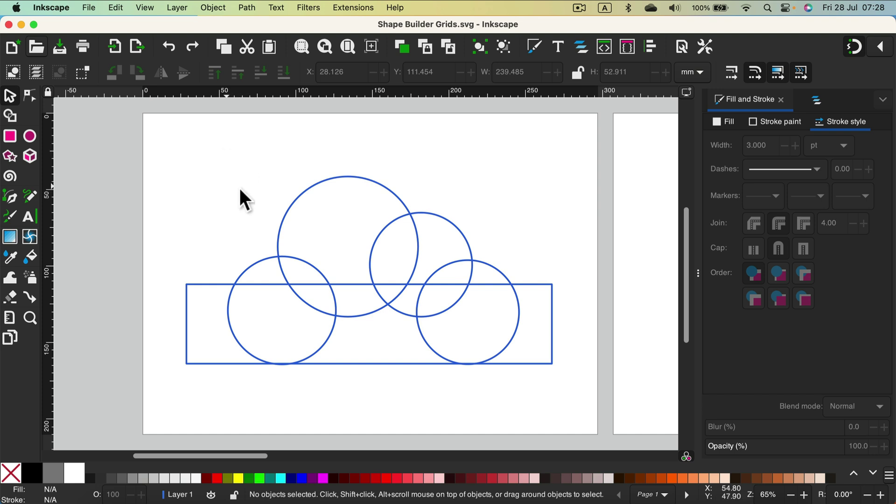
Union the four circles from the Path menu, view the merged nodes, then undo it.
{"action": "left_click_drag", "start_coordinate": [223, 157], "coordinate": [527, 396]}
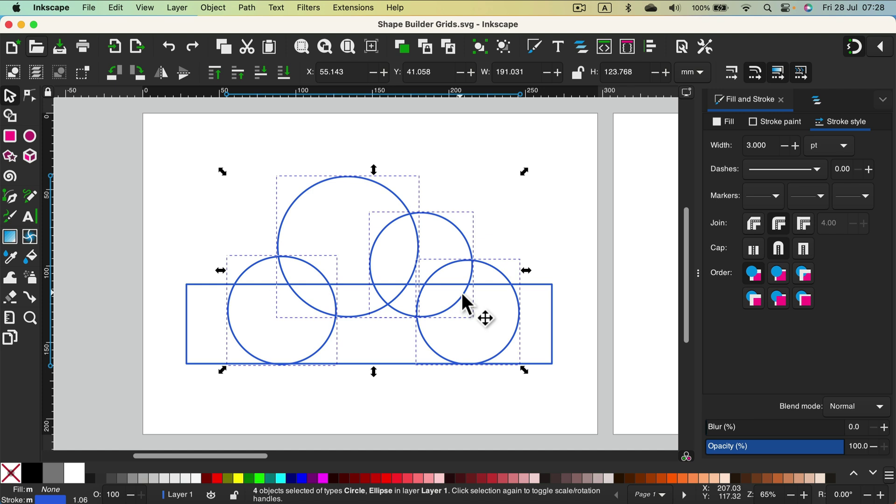
{"action": "left_click", "coordinate": [247, 8]}
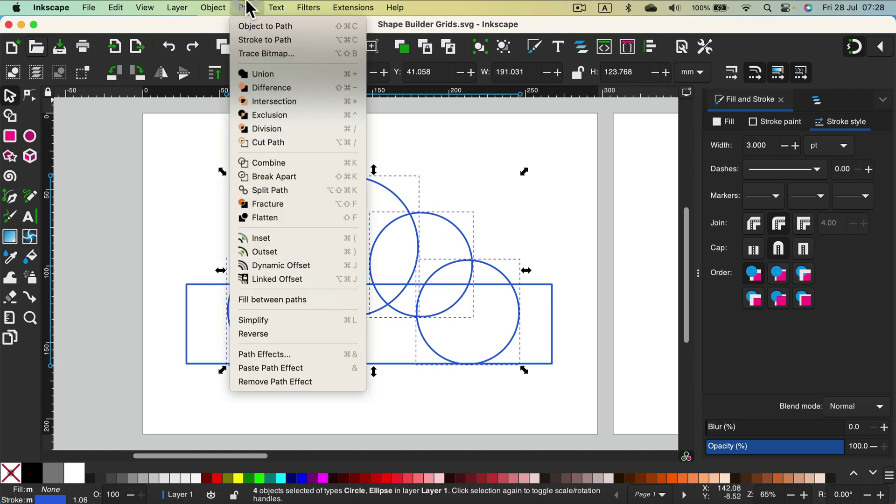
{"action": "left_click", "coordinate": [270, 74]}
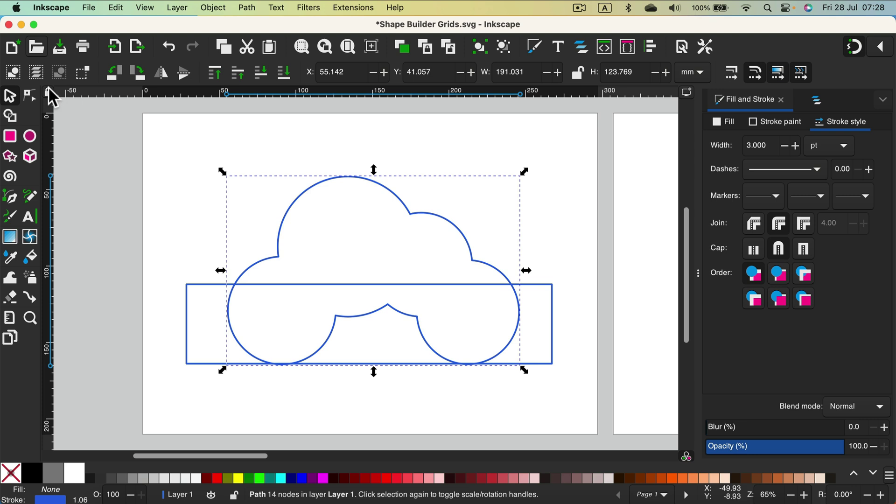
{"action": "left_click", "coordinate": [28, 93]}
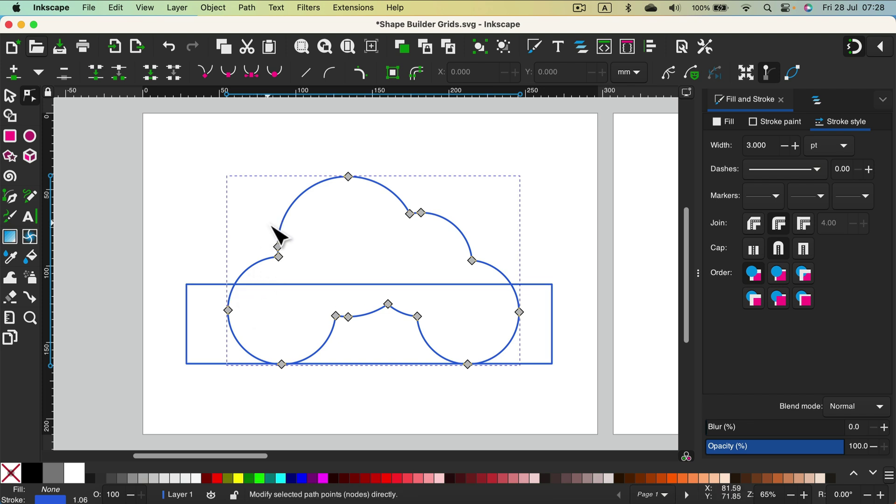
{"action": "key", "text": "super+z"}
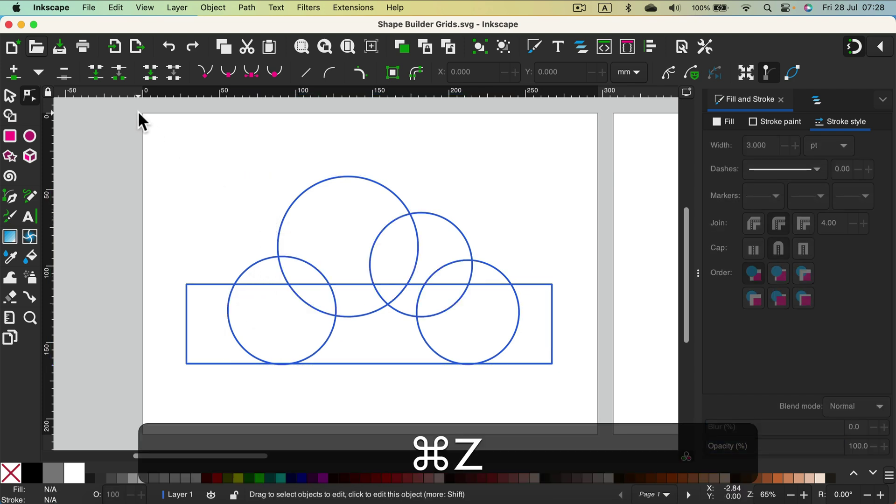
Select only the four circles and unite their fragments with Shape Builder into one cloud.
{"action": "left_click", "coordinate": [9, 96]}
{"action": "left_click_drag", "start_coordinate": [182, 138], "coordinate": [246, 179]}
{"action": "left_click_drag", "start_coordinate": [212, 139], "coordinate": [540, 399]}
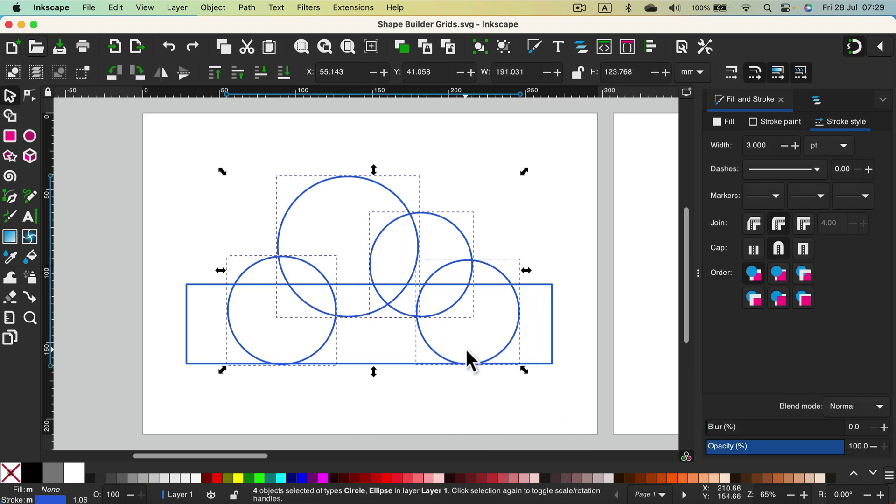
{"action": "left_click", "coordinate": [11, 117]}
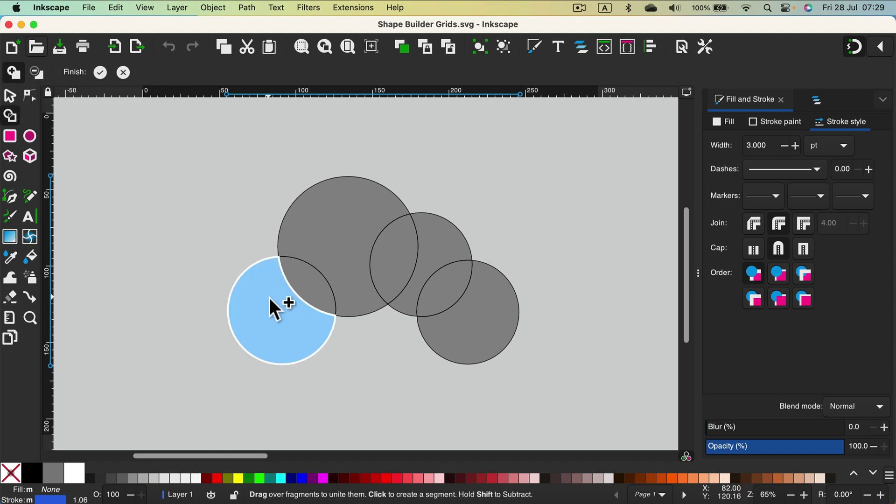
{"action": "left_click", "coordinate": [278, 310]}
{"action": "mouse_move", "coordinate": [278, 311]}
{"action": "left_mouse_down"}
{"action": "mouse_move", "coordinate": [321, 258]}
{"action": "mouse_move", "coordinate": [342, 249]}
{"action": "mouse_move", "coordinate": [433, 255]}
{"action": "mouse_move", "coordinate": [473, 298]}
{"action": "left_mouse_up"}
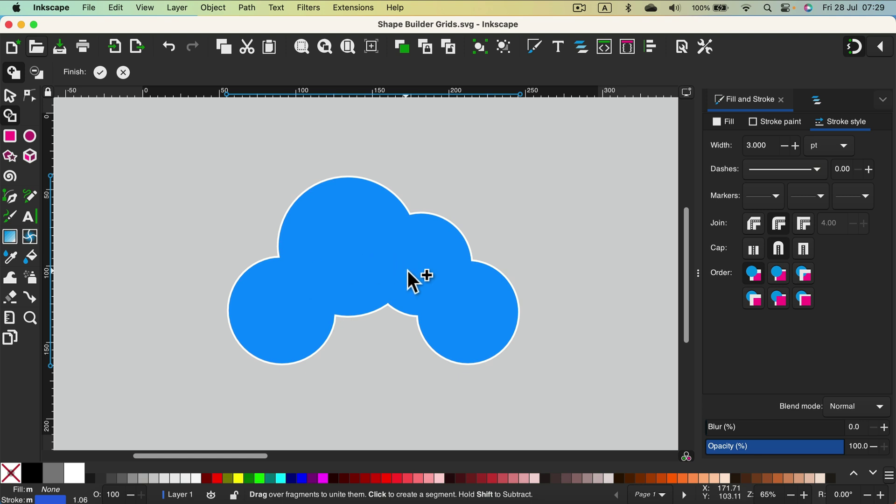
{"action": "left_click", "coordinate": [100, 72]}
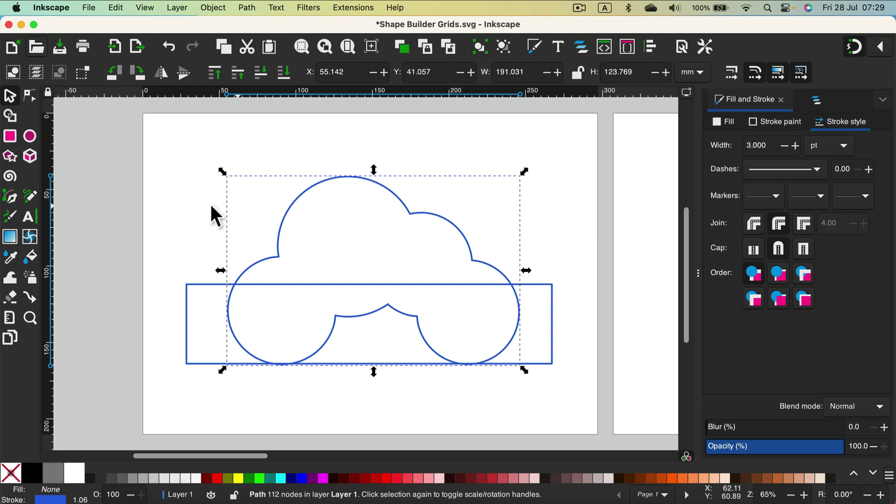
Zoom in with the Node tool and pan along the cloud's top arc to inspect its nodes.
{"action": "left_click", "coordinate": [31, 95]}
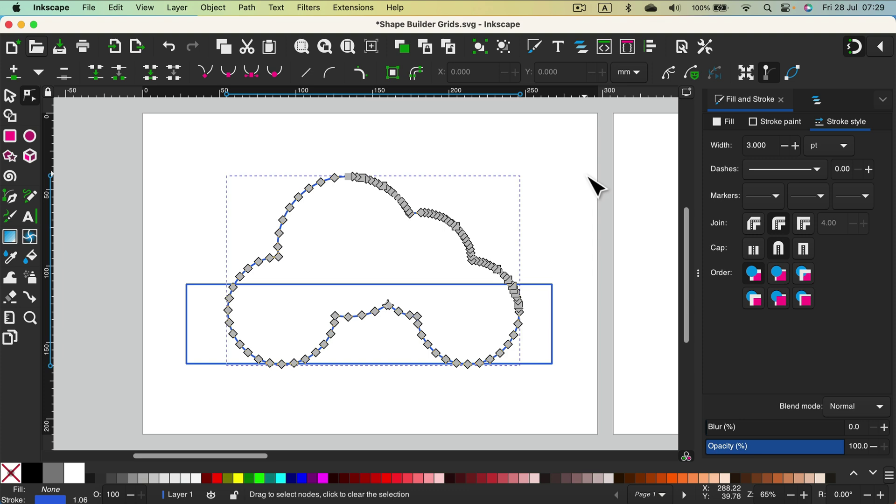
{"action": "key", "text": "super+equal"}
{"action": "key", "text": "super+equal"}
{"action": "key", "text": "super+equal"}
{"action": "key", "text": "super+equal"}
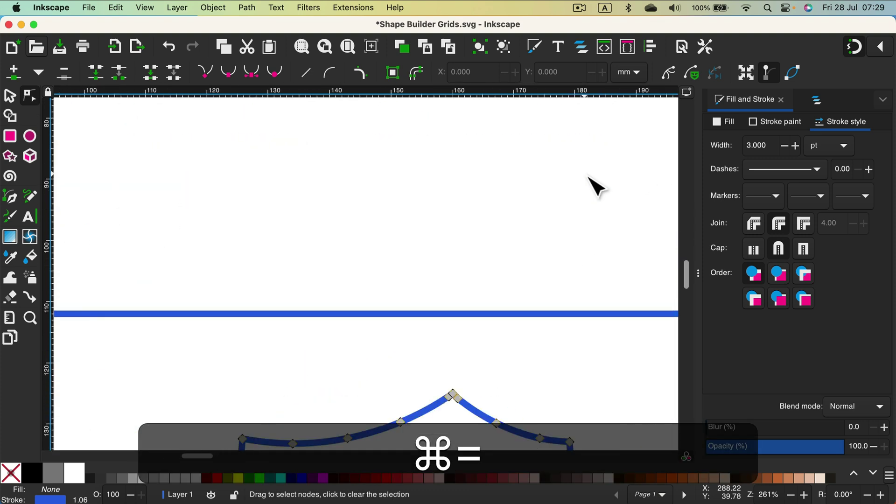
{"action": "key", "text": "space"}
{"action": "left_click_drag", "start_coordinate": [448, 192], "coordinate": [455, 401]}
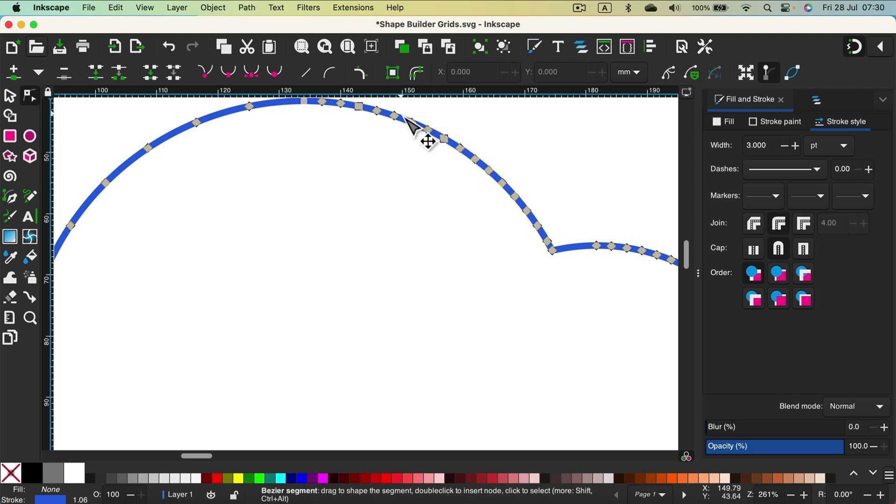
{"action": "key", "text": "space"}
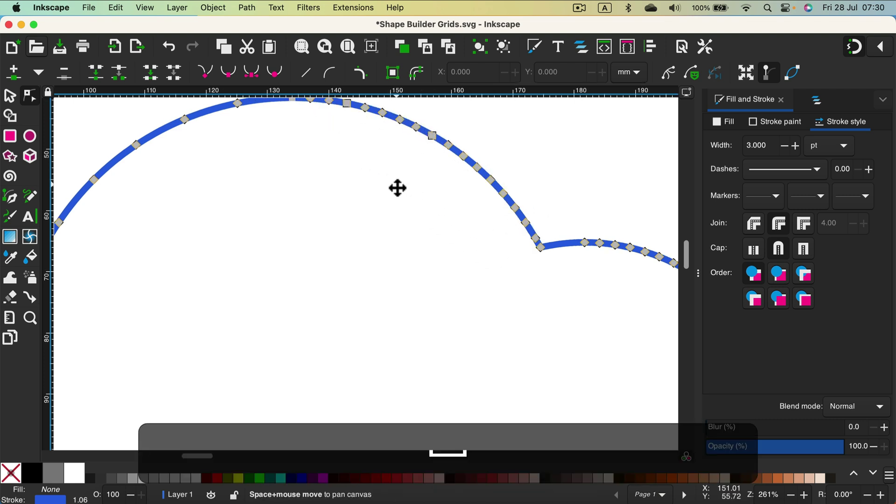
{"action": "left_click_drag", "start_coordinate": [395, 198], "coordinate": [396, 257]}
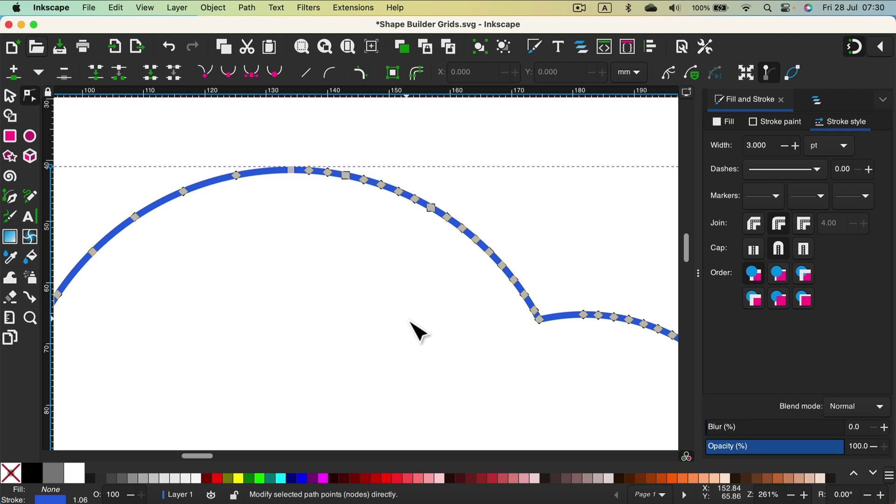
{"action": "key", "text": "space"}
{"action": "left_click_drag", "start_coordinate": [415, 330], "coordinate": [513, 267]}
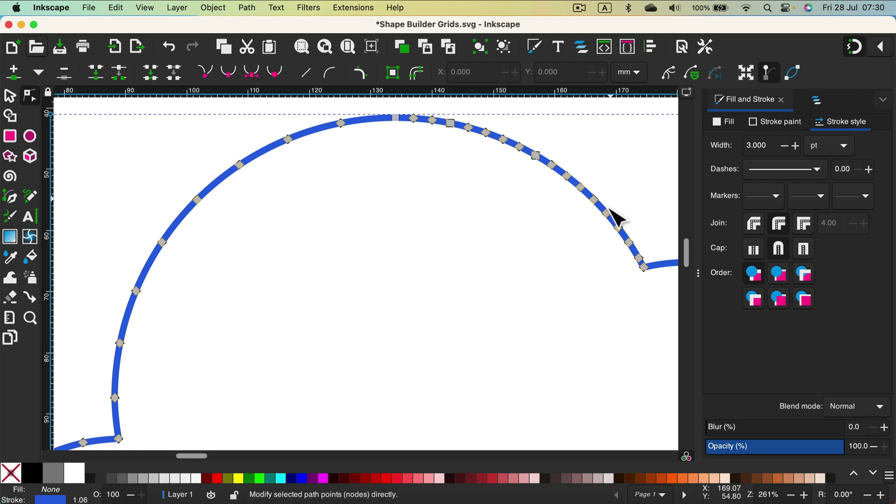
Zoom back out, pick two right-edge nodes, then undo the merge back to four circles.
{"action": "scroll", "coordinate": [564, 316], "scroll_direction": "up", "scroll_amount": 5}
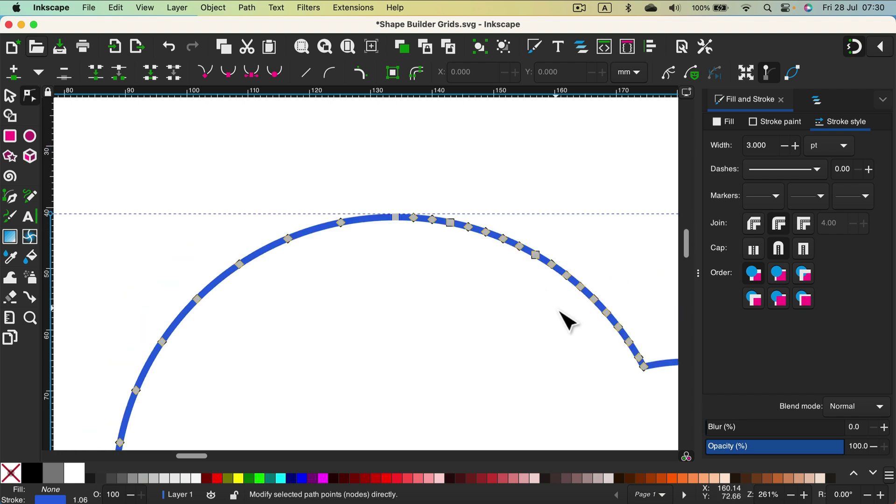
{"action": "scroll", "coordinate": [567, 319], "scroll_direction": "down", "scroll_amount": 8}
{"action": "scroll", "coordinate": [567, 320], "scroll_direction": "up", "scroll_amount": 6}
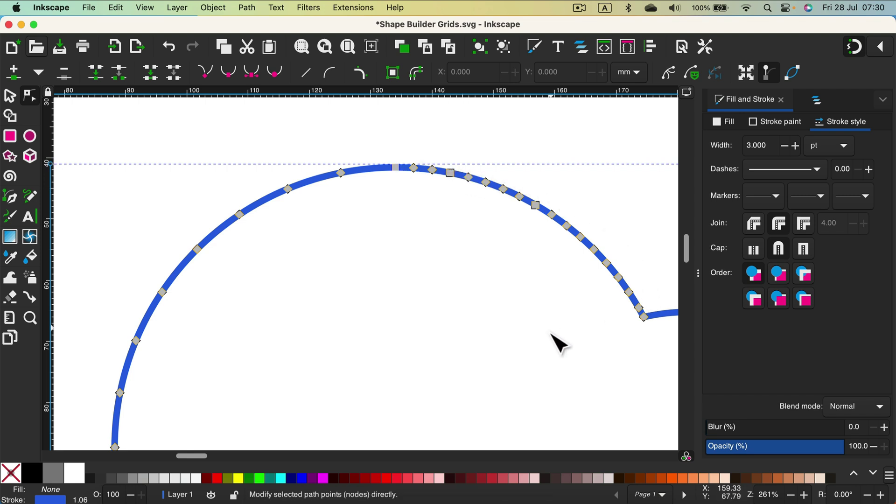
{"action": "scroll", "coordinate": [555, 343], "scroll_direction": "down", "scroll_amount": 6}
{"action": "scroll", "coordinate": [557, 345], "scroll_direction": "up", "scroll_amount": 3}
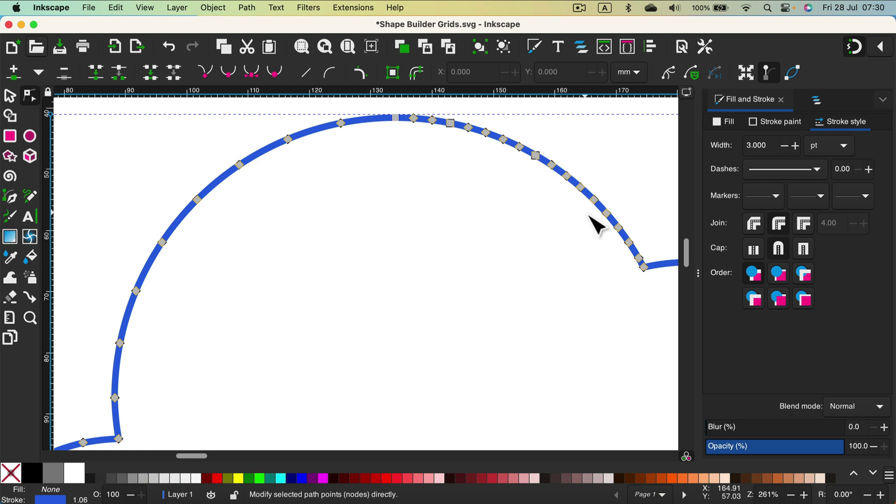
{"action": "key", "text": "super+minus"}
{"action": "key", "text": "super+minus"}
{"action": "key", "text": "super+minus"}
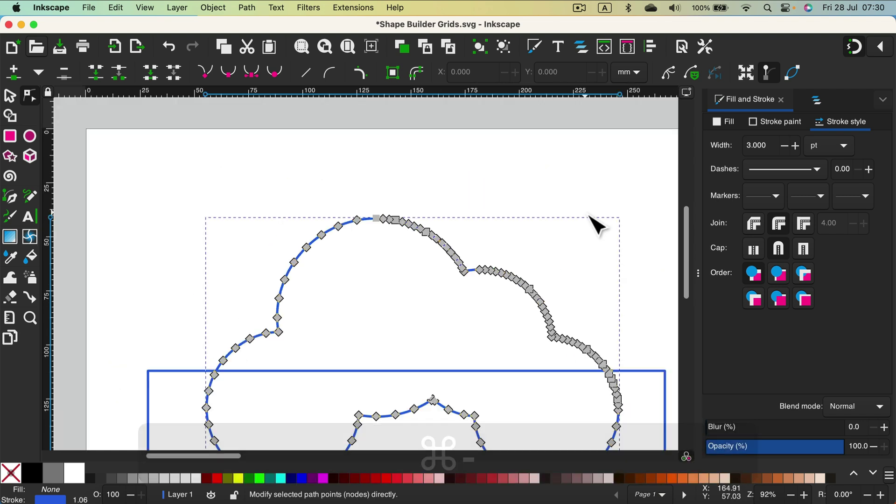
{"action": "scroll", "coordinate": [597, 216], "scroll_direction": "down", "scroll_amount": 9}
{"action": "left_click", "coordinate": [600, 215]}
{"action": "scroll", "coordinate": [600, 215], "scroll_direction": "up", "scroll_amount": 6}
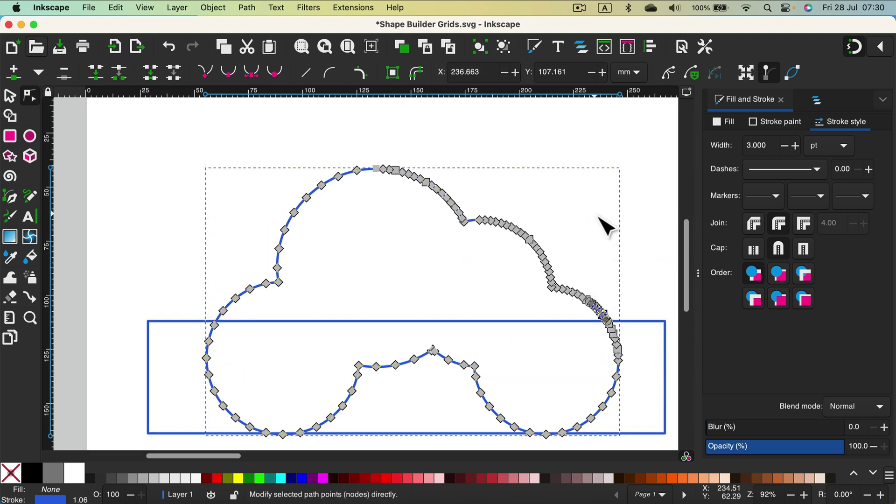
{"action": "scroll", "coordinate": [600, 215], "scroll_direction": "down", "scroll_amount": 6}
{"action": "scroll", "coordinate": [600, 215], "scroll_direction": "up", "scroll_amount": 6}
{"action": "key", "text": "super+z"}
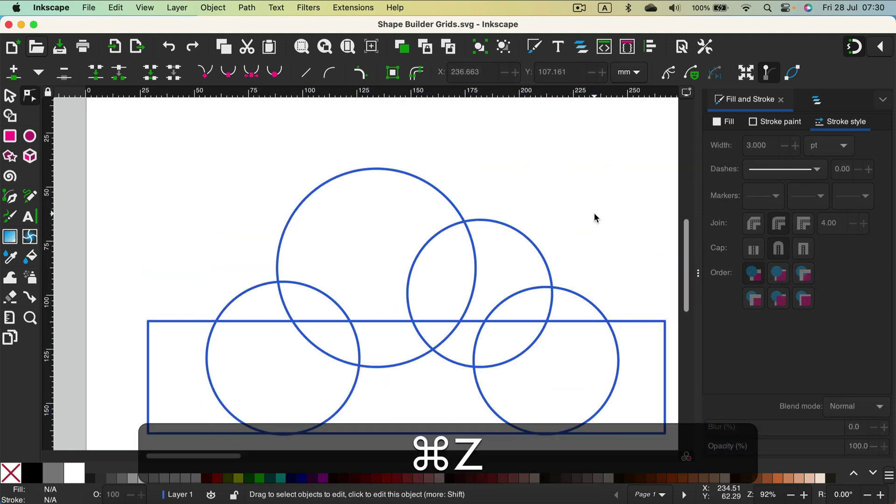
Select circles and rectangle in Shape Builder and delete the rectangle's left corner and right-end fragments.
{"action": "left_click", "coordinate": [10, 96]}
{"action": "scroll", "coordinate": [142, 160], "scroll_direction": "down", "scroll_amount": 3}
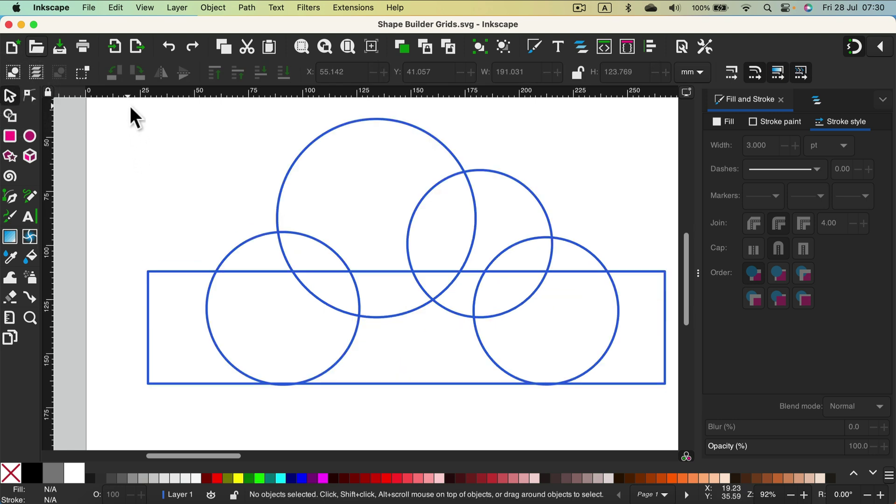
{"action": "left_click_drag", "start_coordinate": [128, 104], "coordinate": [649, 411]}
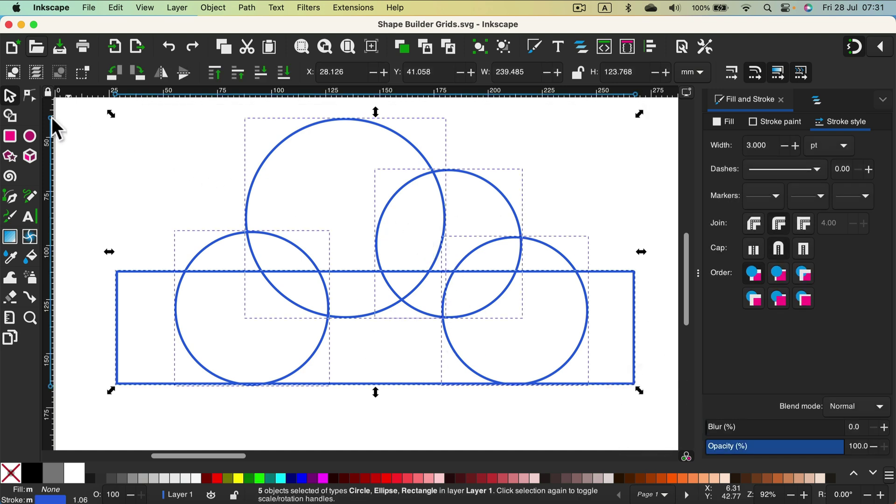
{"action": "left_click", "coordinate": [11, 117]}
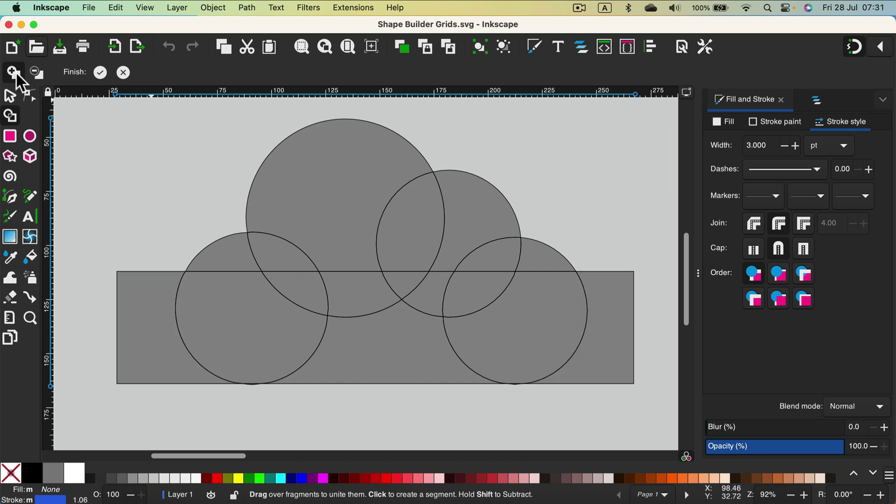
{"action": "left_click", "coordinate": [39, 73]}
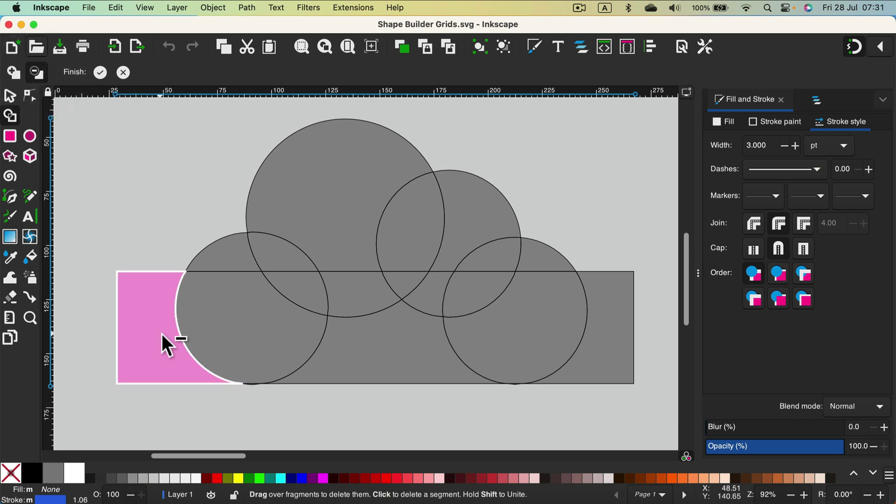
{"action": "left_click", "coordinate": [147, 331]}
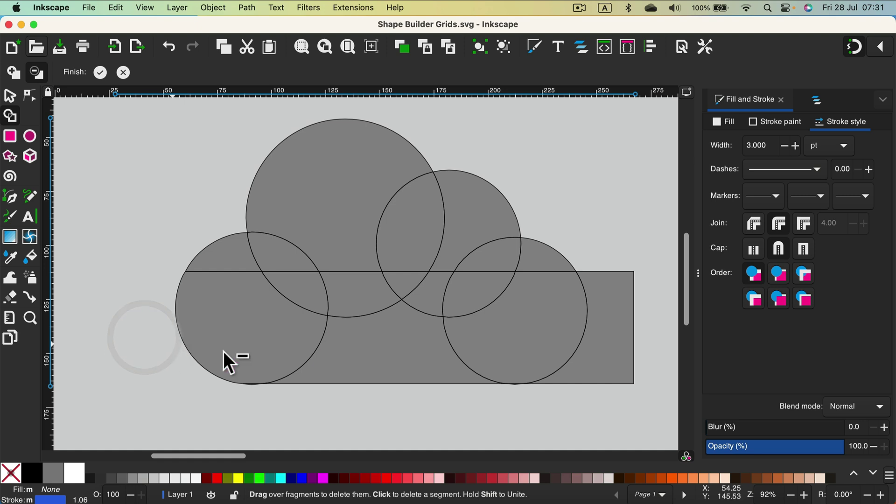
{"action": "left_click", "coordinate": [615, 292]}
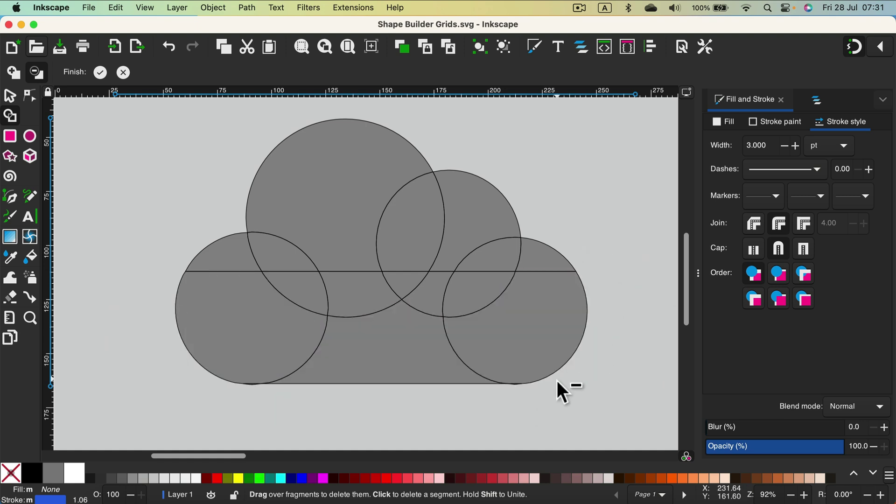
{"action": "left_click", "coordinate": [13, 75]}
Unite the remaining cloud fragments into one flat-bottomed 90-node cloud path and finish.
{"action": "mouse_move", "coordinate": [253, 324]}
{"action": "left_mouse_down"}
{"action": "mouse_move", "coordinate": [229, 283]}
{"action": "mouse_move", "coordinate": [230, 258]}
{"action": "mouse_move", "coordinate": [285, 264]}
{"action": "mouse_move", "coordinate": [301, 218]}
{"action": "mouse_move", "coordinate": [334, 204]}
{"action": "mouse_move", "coordinate": [408, 205]}
{"action": "mouse_move", "coordinate": [488, 223]}
{"action": "mouse_move", "coordinate": [499, 262]}
{"action": "mouse_move", "coordinate": [550, 266]}
{"action": "mouse_move", "coordinate": [550, 308]}
{"action": "mouse_move", "coordinate": [485, 284]}
{"action": "mouse_move", "coordinate": [444, 288]}
{"action": "mouse_move", "coordinate": [431, 340]}
{"action": "mouse_move", "coordinate": [375, 332]}
{"action": "mouse_move", "coordinate": [369, 320]}
{"action": "mouse_move", "coordinate": [384, 293]}
{"action": "mouse_move", "coordinate": [407, 279]}
{"action": "mouse_move", "coordinate": [305, 290]}
{"action": "left_mouse_up"}
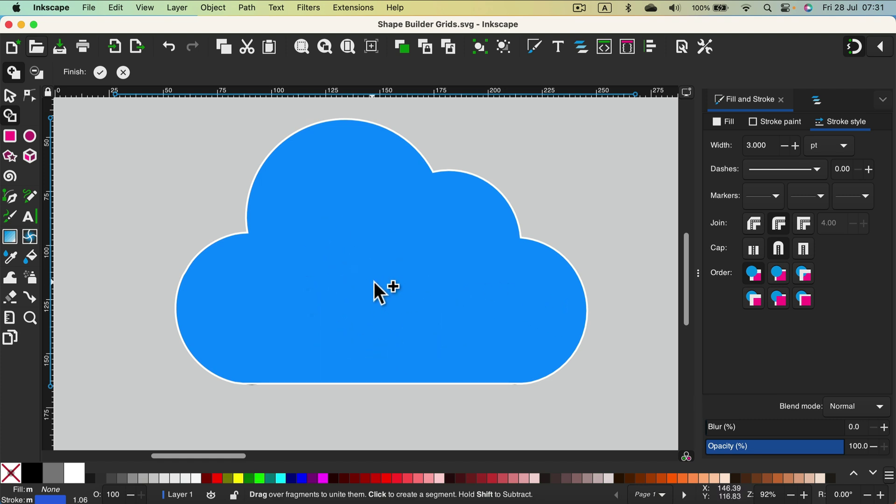
{"action": "left_click_drag", "start_coordinate": [374, 280], "coordinate": [374, 280]}
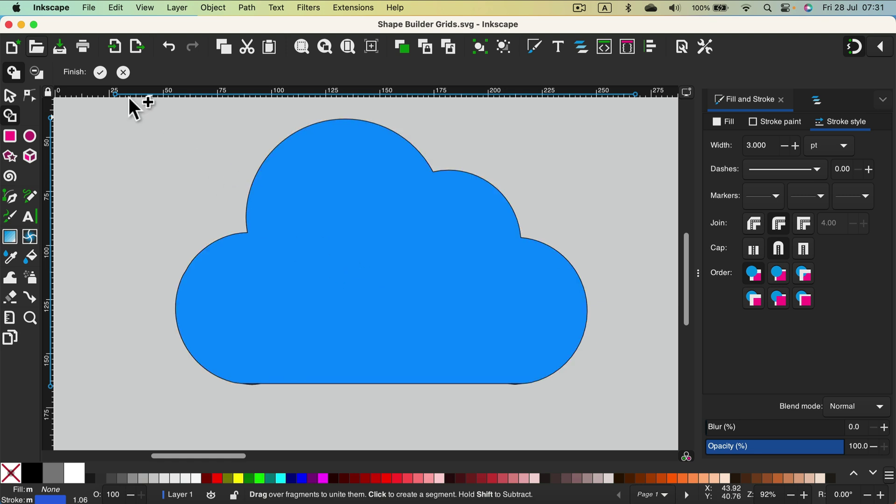
{"action": "left_click", "coordinate": [100, 74]}
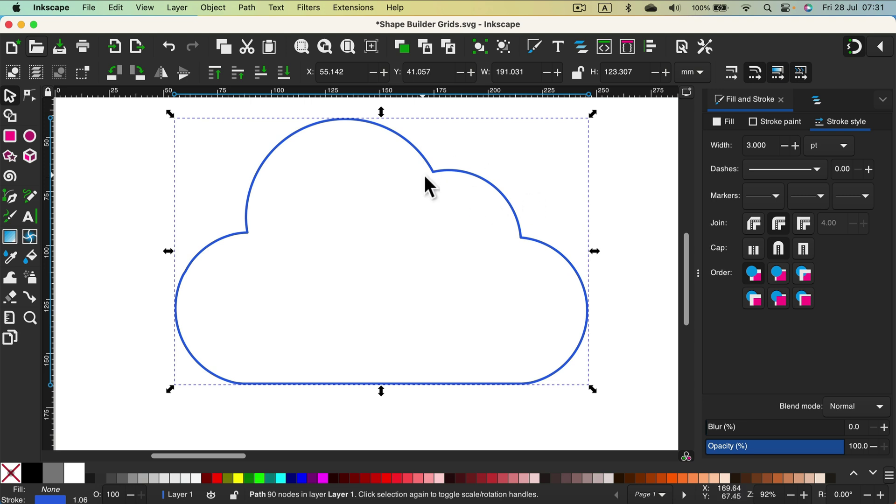
Deselect the cloud and pan across to the four overlapping circles.
{"action": "left_click", "coordinate": [10, 96]}
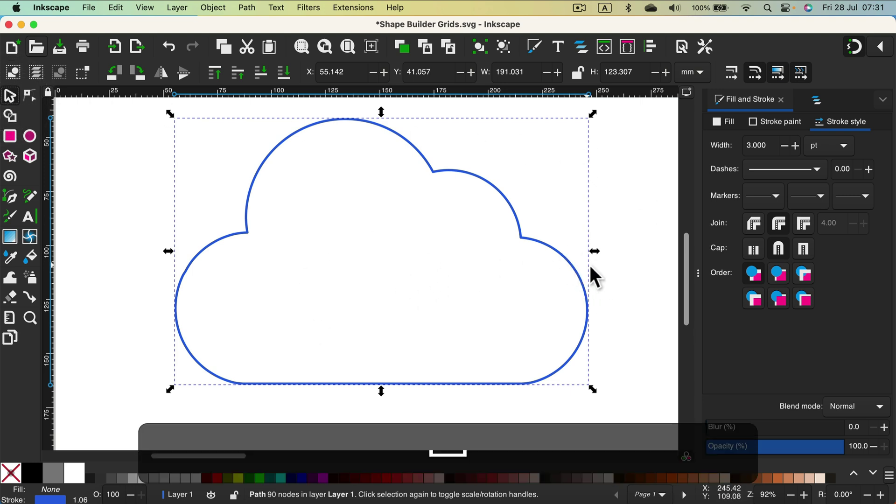
{"action": "left_click", "coordinate": [631, 228]}
{"action": "left_click_drag", "start_coordinate": [606, 259], "coordinate": [314, 264]}
{"action": "left_click_drag", "start_coordinate": [526, 250], "coordinate": [169, 247]}
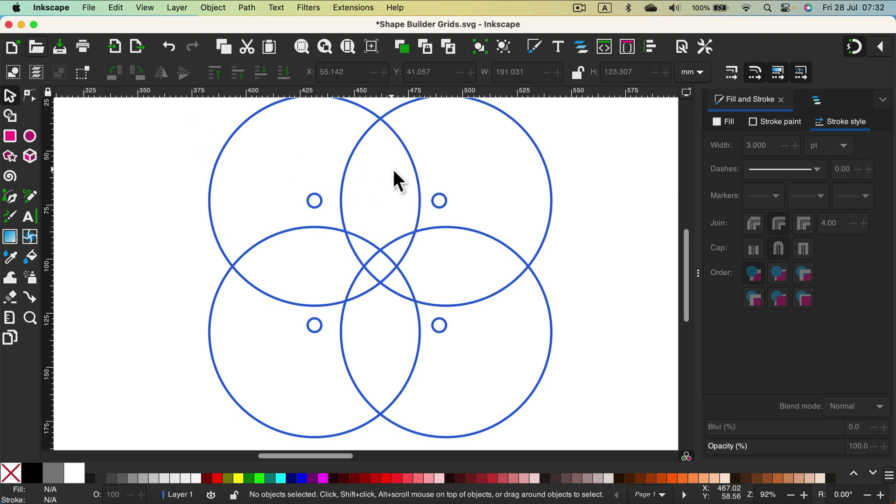
Select the four circles and unite their four central lens fragments into a four-pointed star.
{"action": "key", "text": "super+minus"}
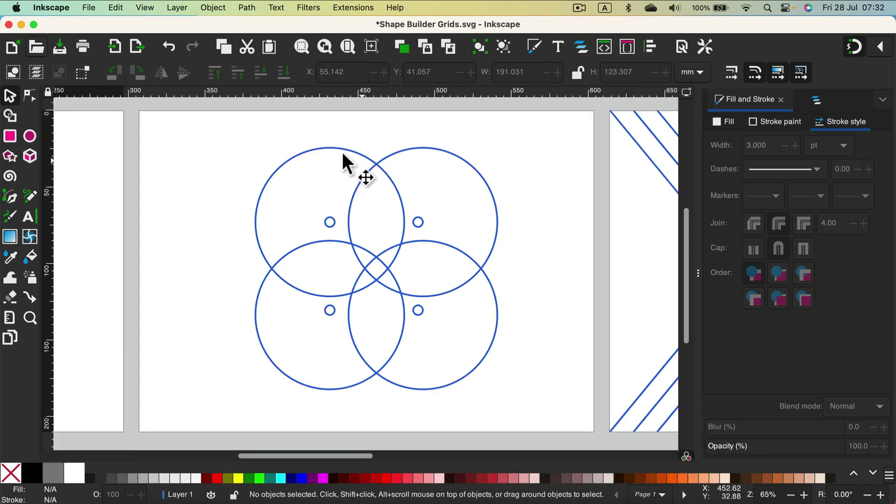
{"action": "left_click_drag", "start_coordinate": [216, 129], "coordinate": [542, 417]}
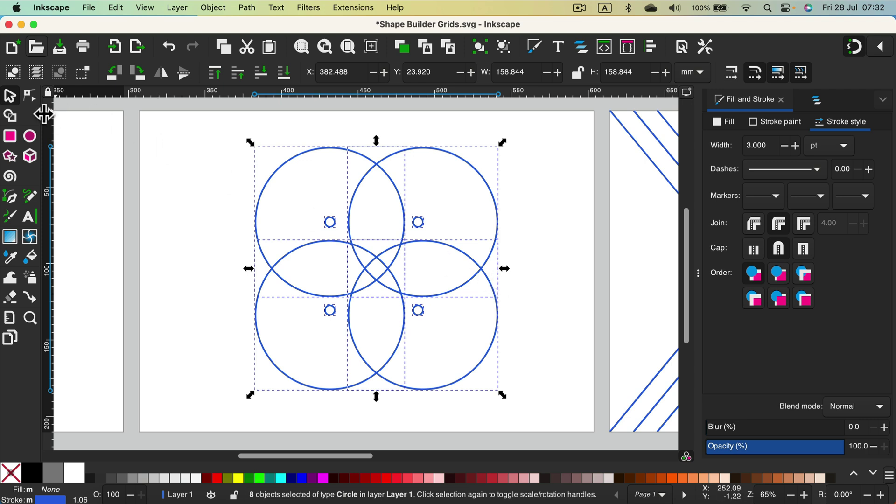
{"action": "left_click", "coordinate": [11, 116]}
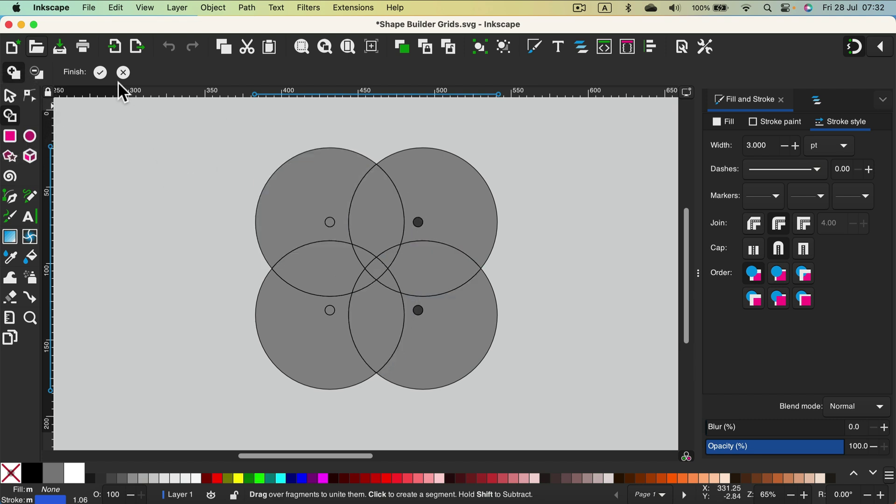
{"action": "left_click", "coordinate": [378, 210]}
{"action": "mouse_move", "coordinate": [377, 225]}
{"action": "left_mouse_down"}
{"action": "mouse_move", "coordinate": [378, 323]}
{"action": "mouse_move", "coordinate": [363, 251]}
{"action": "mouse_move", "coordinate": [421, 265]}
{"action": "left_mouse_up"}
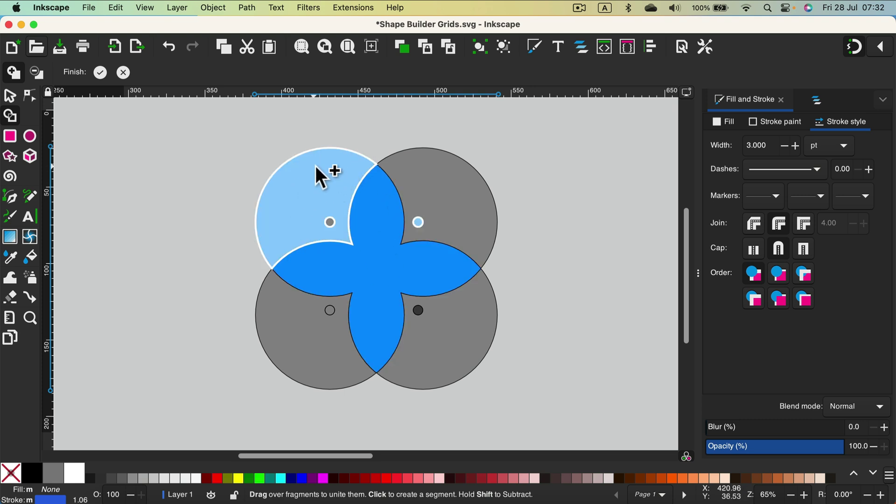
{"action": "left_click", "coordinate": [482, 182]}
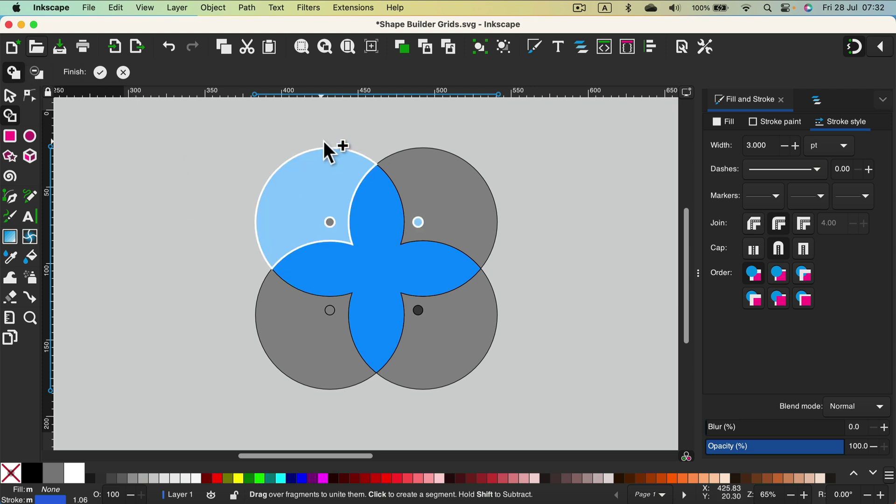
Keep the flower as an 89-node path, deselect it, and centre the diagonal line grid.
{"action": "left_click", "coordinate": [101, 73]}
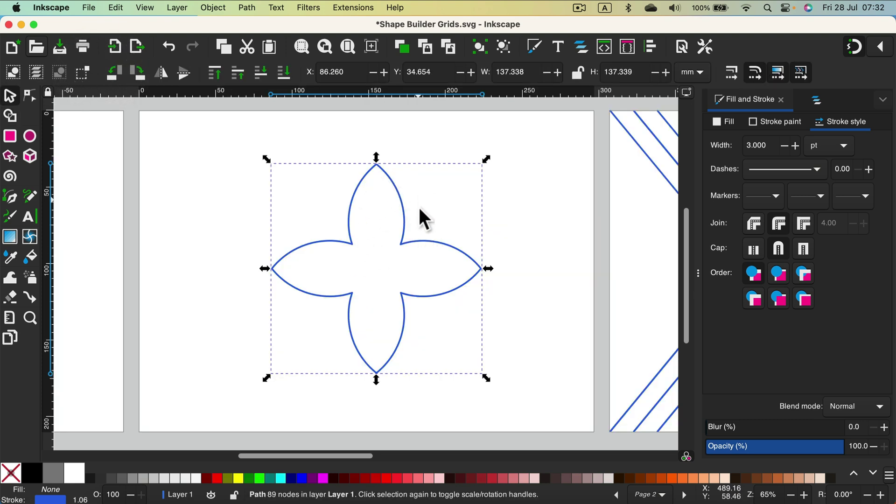
{"action": "left_click", "coordinate": [522, 236]}
{"action": "key", "text": "space"}
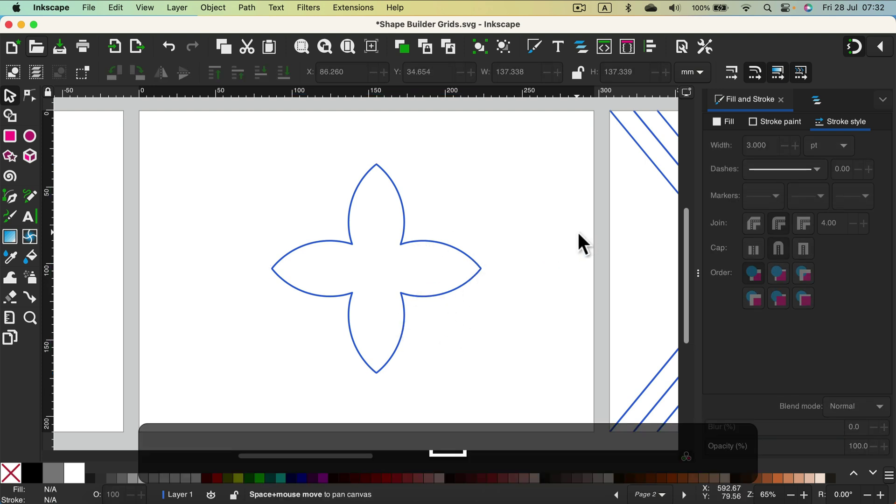
{"action": "left_click_drag", "start_coordinate": [574, 242], "coordinate": [211, 239]}
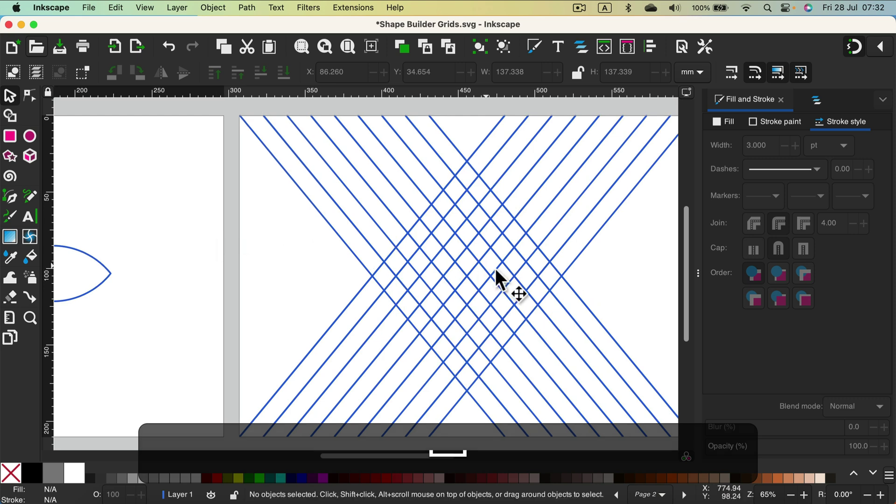
{"action": "key", "text": "space"}
{"action": "left_click_drag", "start_coordinate": [583, 305], "coordinate": [521, 300]}
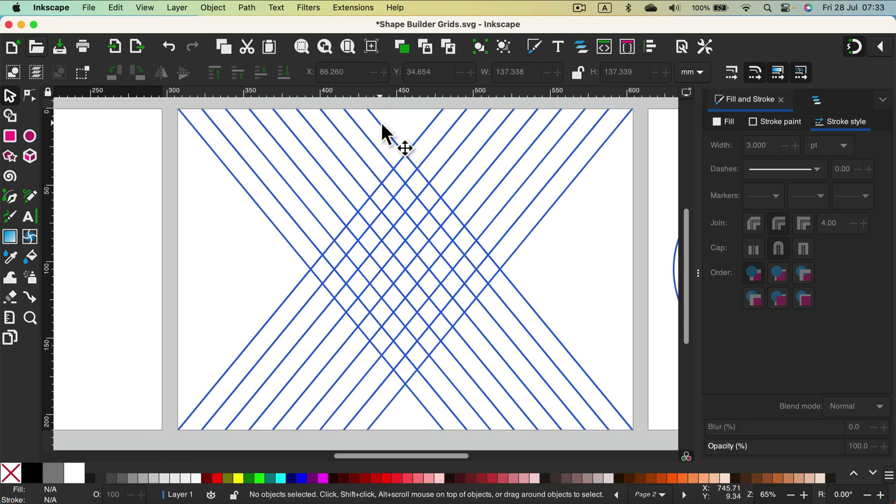
Select all grid lines and unite rows of diamond cells into three zigzag strips.
{"action": "left_click_drag", "start_coordinate": [175, 99], "coordinate": [644, 434]}
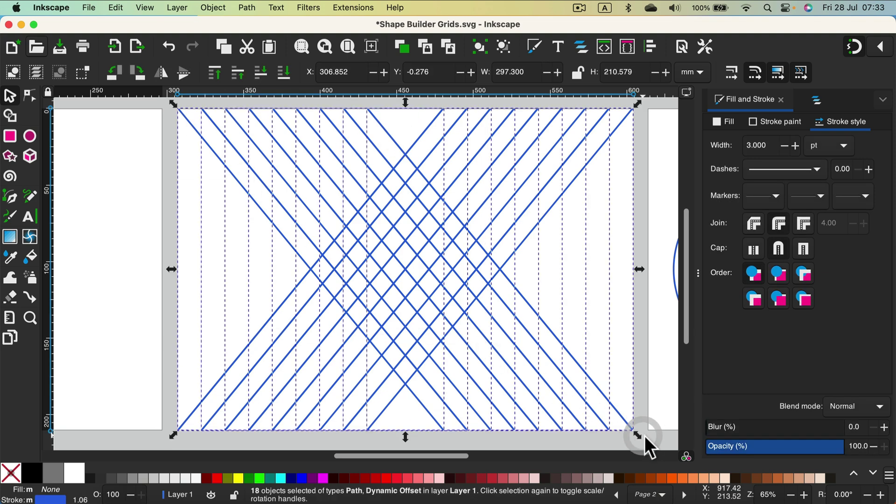
{"action": "left_click", "coordinate": [8, 117]}
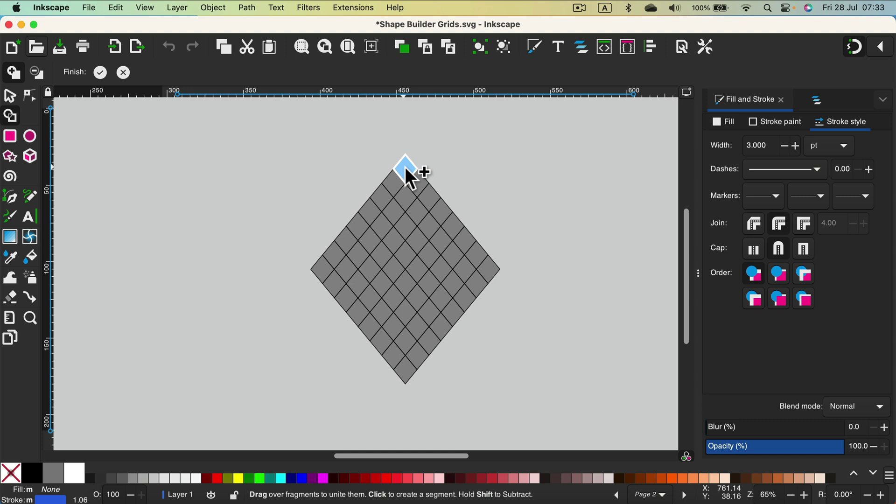
{"action": "mouse_move", "coordinate": [405, 168]}
{"action": "left_mouse_down"}
{"action": "mouse_move", "coordinate": [388, 196]}
{"action": "mouse_move", "coordinate": [461, 291]}
{"action": "mouse_move", "coordinate": [463, 317]}
{"action": "mouse_move", "coordinate": [465, 304]}
{"action": "mouse_move", "coordinate": [434, 334]}
{"action": "left_mouse_up"}
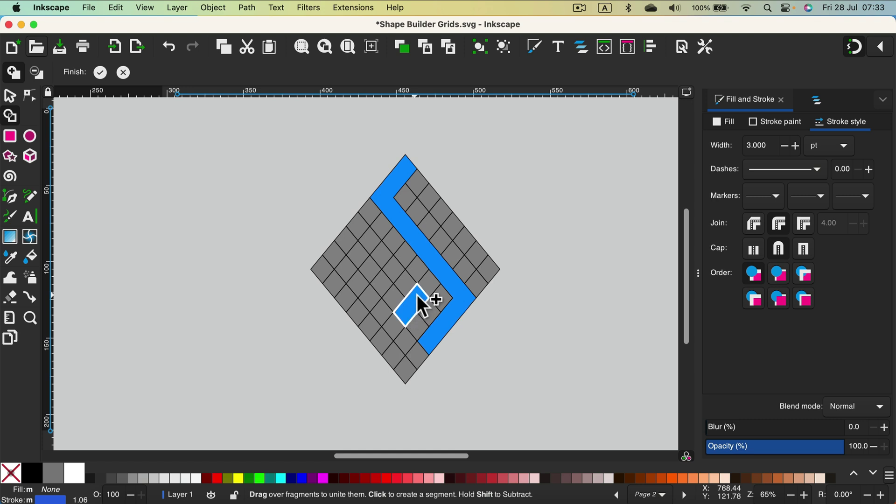
{"action": "mouse_move", "coordinate": [370, 240]}
{"action": "left_mouse_down"}
{"action": "mouse_move", "coordinate": [357, 228]}
{"action": "mouse_move", "coordinate": [339, 250]}
{"action": "mouse_move", "coordinate": [368, 297]}
{"action": "mouse_move", "coordinate": [362, 320]}
{"action": "left_mouse_up"}
{"action": "left_click_drag", "start_coordinate": [388, 351], "coordinate": [404, 365]}
{"action": "left_click_drag", "start_coordinate": [449, 227], "coordinate": [488, 277]}
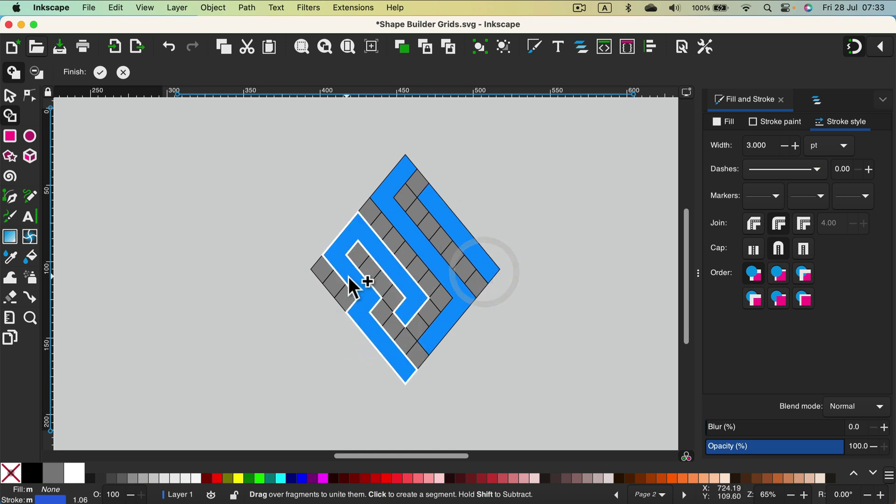
{"action": "left_click", "coordinate": [98, 73]}
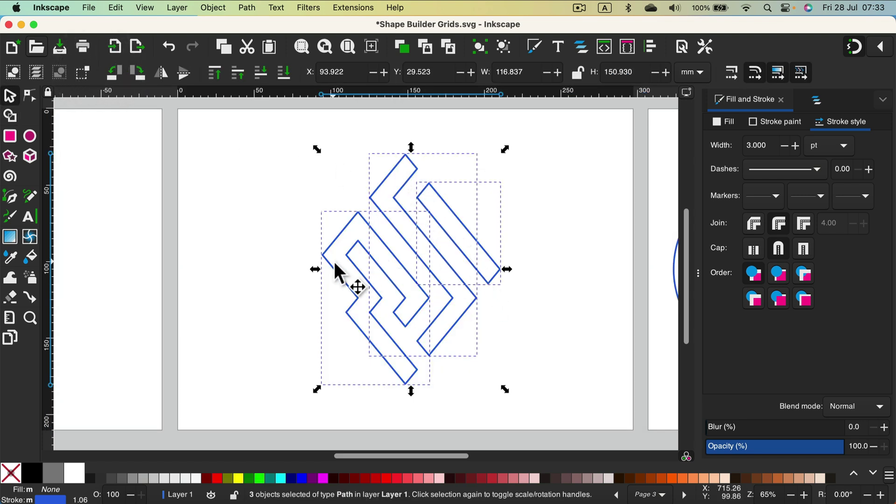
Deselect the maze, pan to the four nested infinity loops, and select all eight paths.
{"action": "left_click", "coordinate": [598, 229]}
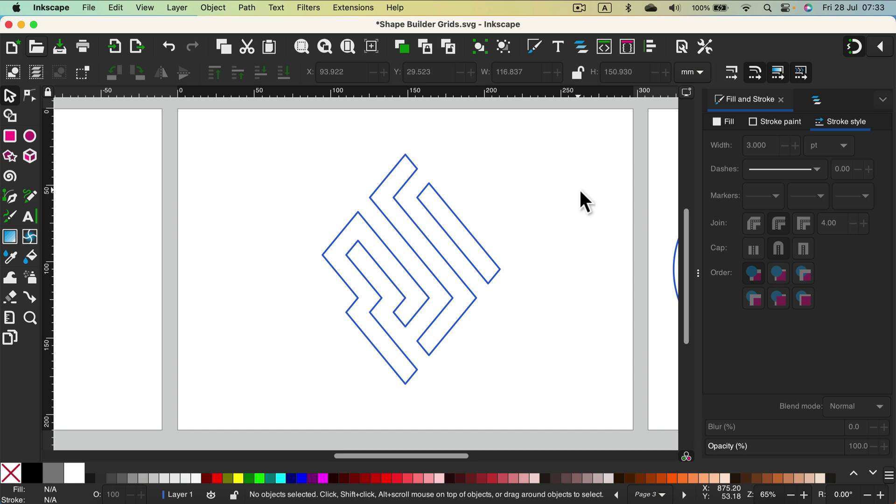
{"action": "key", "text": "space"}
{"action": "left_click_drag", "start_coordinate": [572, 193], "coordinate": [84, 198]}
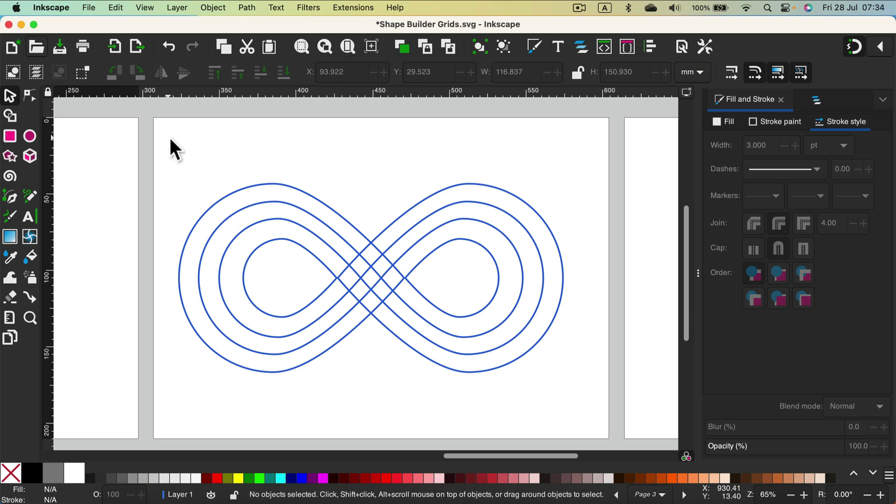
{"action": "left_click_drag", "start_coordinate": [167, 138], "coordinate": [595, 418]}
Unite the middle band of both loops into a single 260-node infinity ribbon and keep it.
{"action": "left_click", "coordinate": [11, 117]}
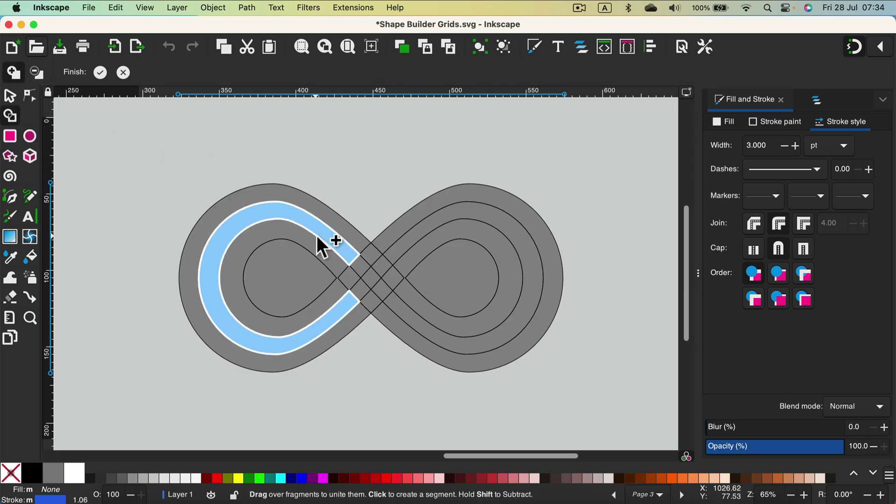
{"action": "left_click_drag", "start_coordinate": [355, 254], "coordinate": [396, 304]}
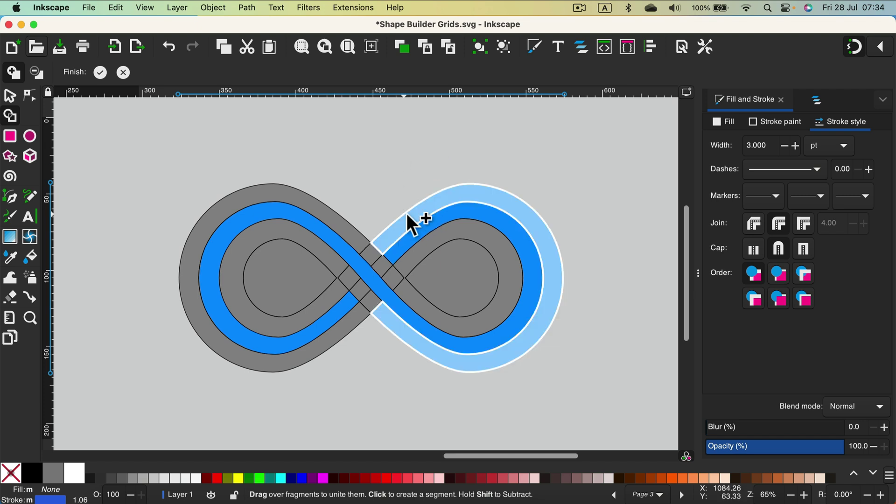
{"action": "left_click", "coordinate": [101, 72]}
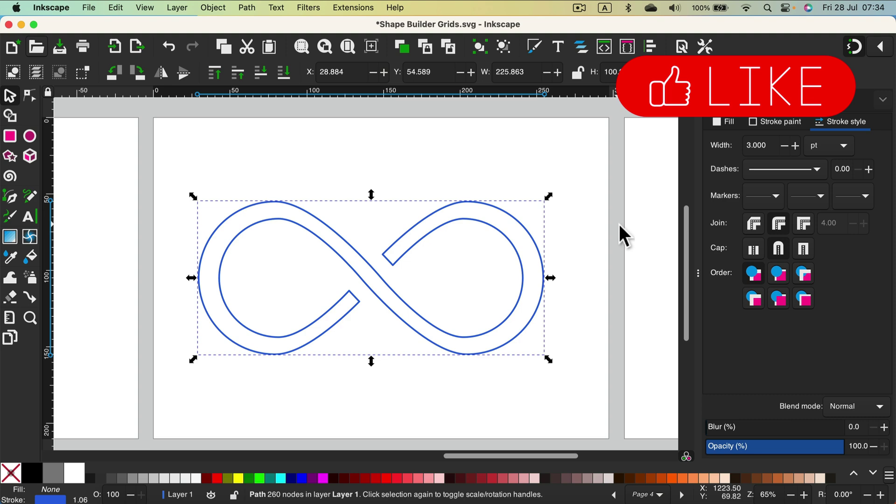
Centre the ellipse star, select the four ellipses, and unite the top and right petals.
{"action": "left_click_drag", "start_coordinate": [614, 225], "coordinate": [176, 232]}
{"action": "left_click_drag", "start_coordinate": [349, 230], "coordinate": [322, 228]}
{"action": "left_click_drag", "start_coordinate": [236, 126], "coordinate": [542, 424]}
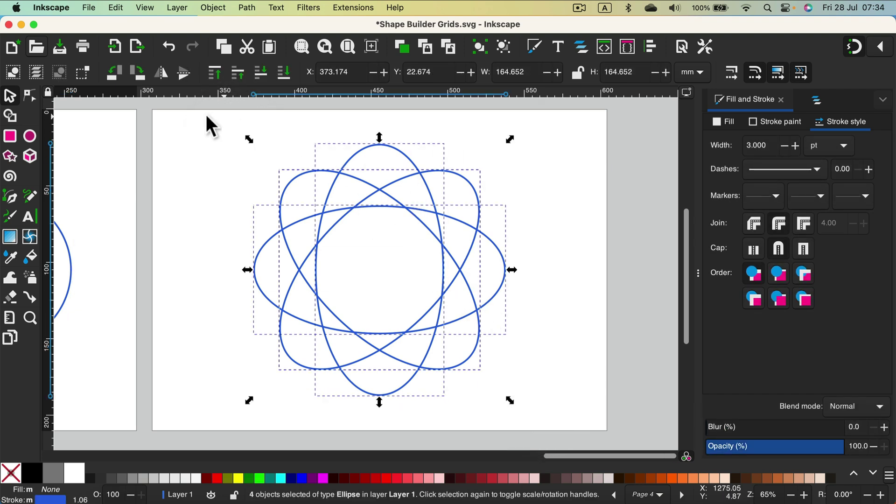
{"action": "left_click", "coordinate": [15, 112]}
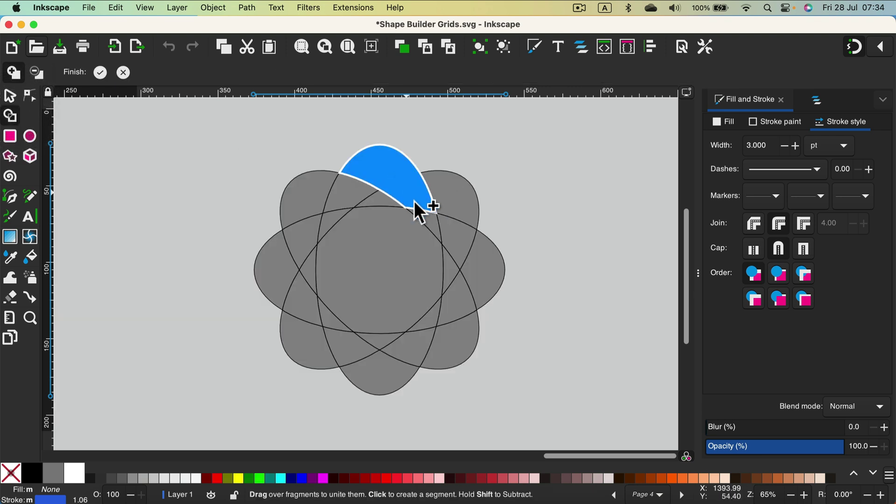
{"action": "left_click_drag", "start_coordinate": [382, 176], "coordinate": [430, 214]}
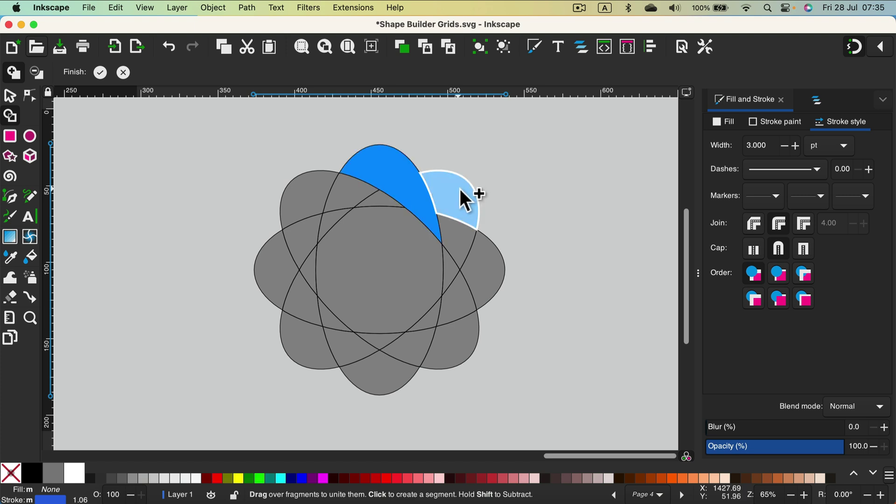
{"action": "left_click_drag", "start_coordinate": [460, 188], "coordinate": [453, 270]}
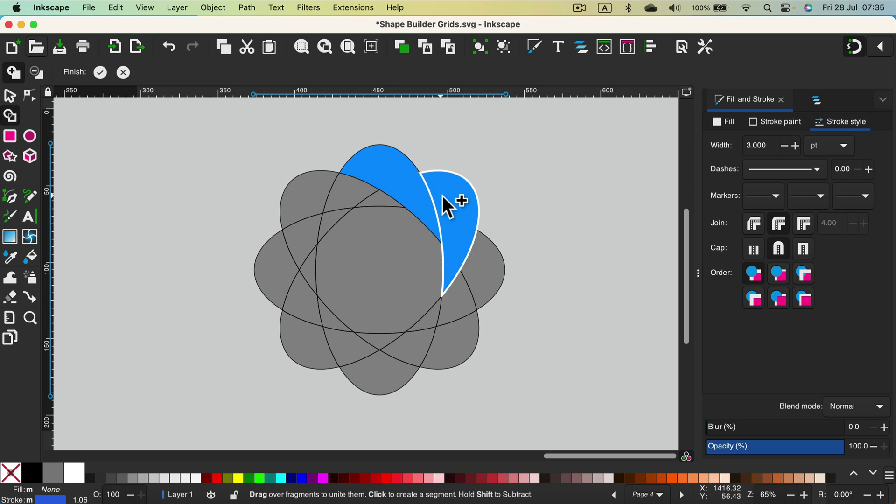
{"action": "left_click", "coordinate": [481, 280]}
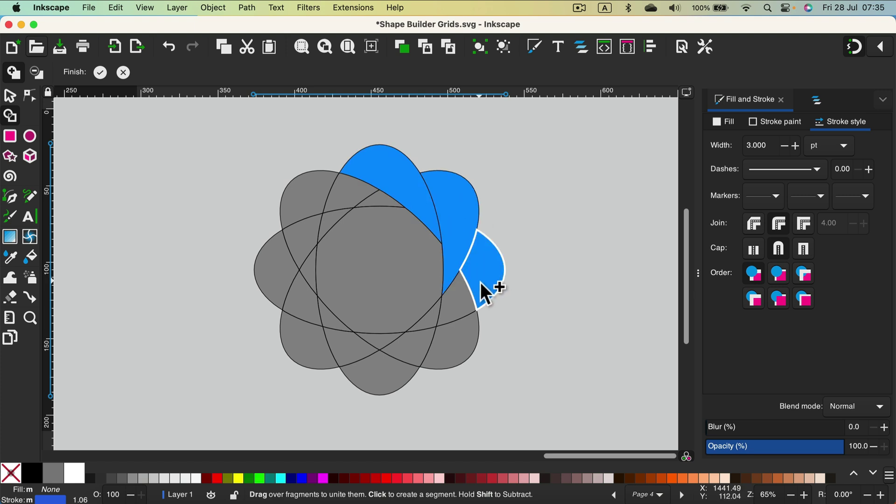
{"action": "left_click", "coordinate": [433, 321]}
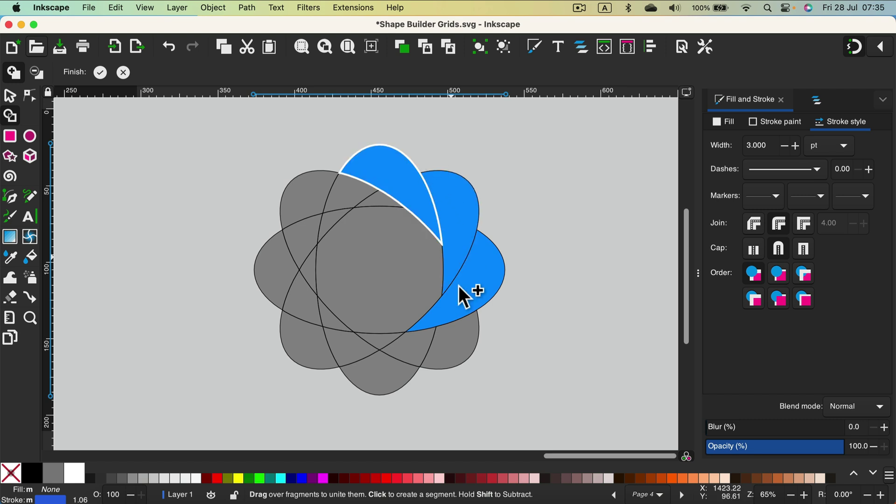
Unite the lower fragments into petals, undoing wrong unions, and finish as eight separate paths.
{"action": "left_click_drag", "start_coordinate": [462, 345], "coordinate": [383, 338]}
{"action": "left_click_drag", "start_coordinate": [381, 387], "coordinate": [326, 329]}
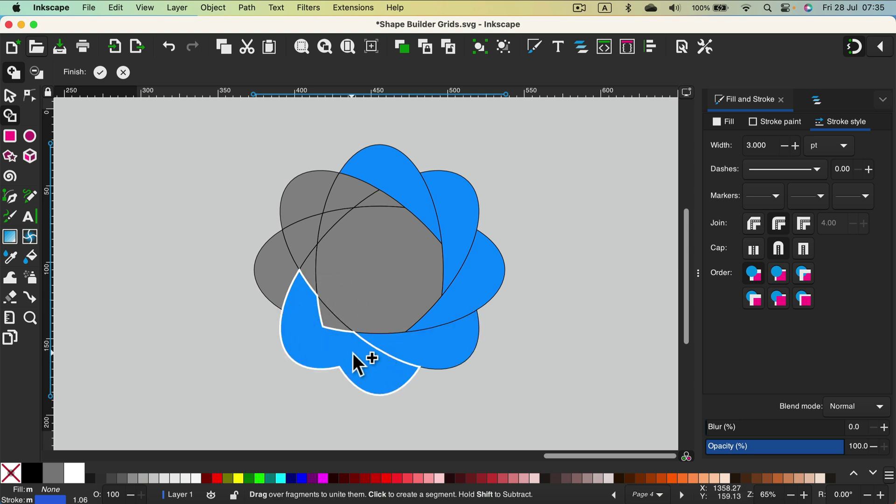
{"action": "key", "text": "super+z"}
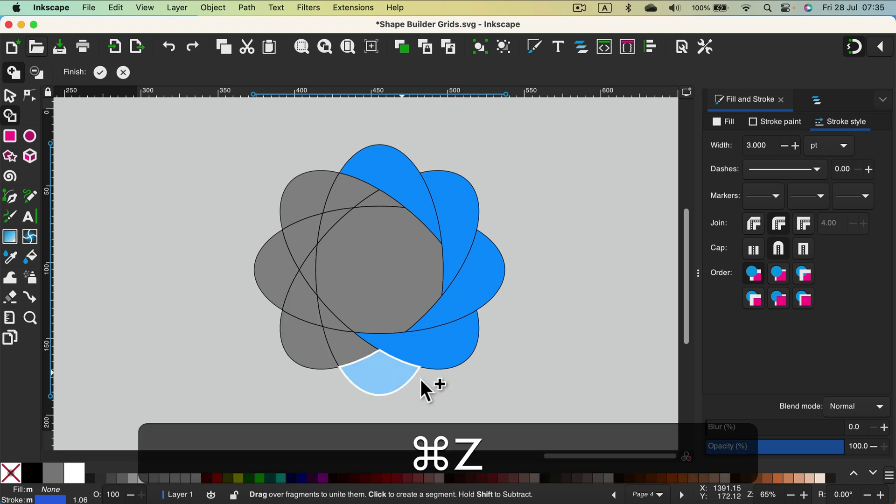
{"action": "left_click_drag", "start_coordinate": [389, 374], "coordinate": [329, 325]}
{"action": "mouse_move", "coordinate": [304, 365]}
{"action": "left_mouse_down"}
{"action": "mouse_move", "coordinate": [296, 305]}
{"action": "mouse_move", "coordinate": [307, 273]}
{"action": "mouse_move", "coordinate": [275, 257]}
{"action": "mouse_move", "coordinate": [331, 214]}
{"action": "mouse_move", "coordinate": [310, 227]}
{"action": "mouse_move", "coordinate": [326, 220]}
{"action": "mouse_move", "coordinate": [308, 184]}
{"action": "mouse_move", "coordinate": [373, 198]}
{"action": "left_mouse_up"}
{"action": "key", "text": "super+z"}
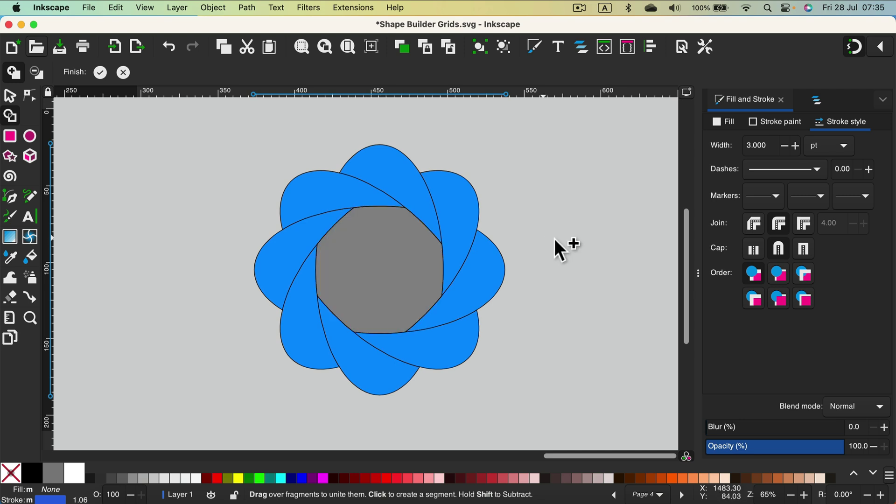
{"action": "left_click", "coordinate": [100, 73]}
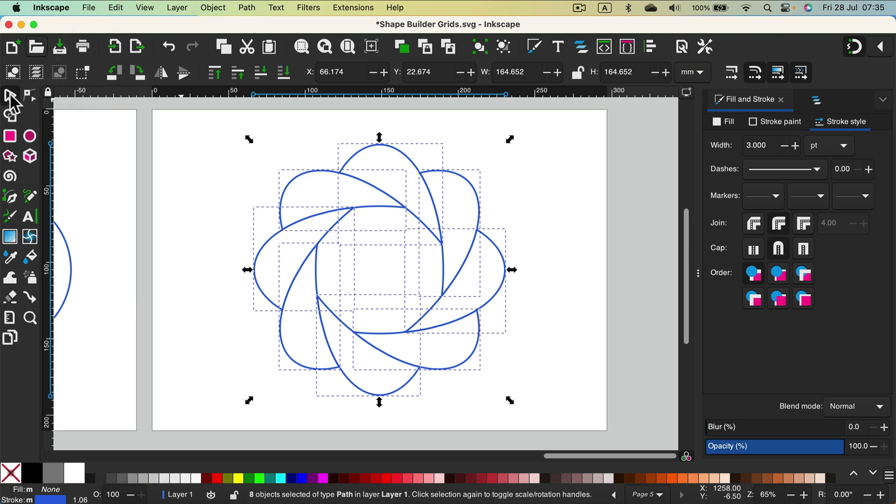
Give the top petal a flat green fill (43b627).
{"action": "left_click", "coordinate": [220, 167]}
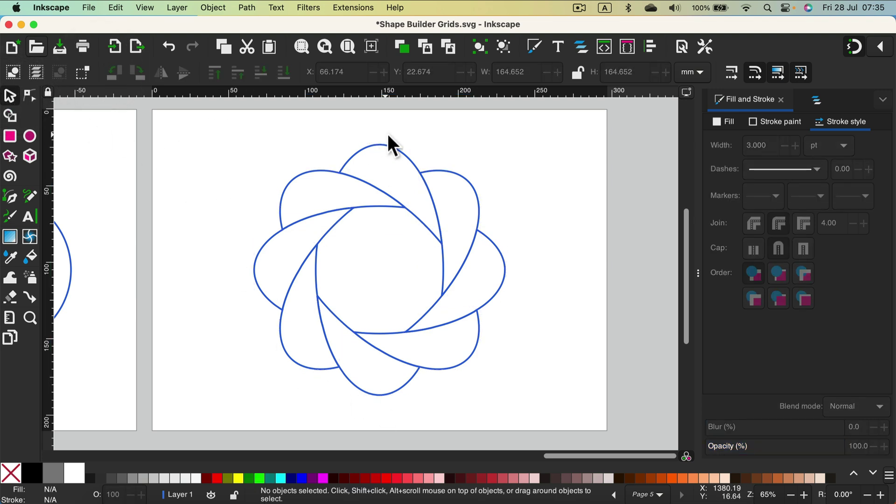
{"action": "left_click", "coordinate": [407, 159]}
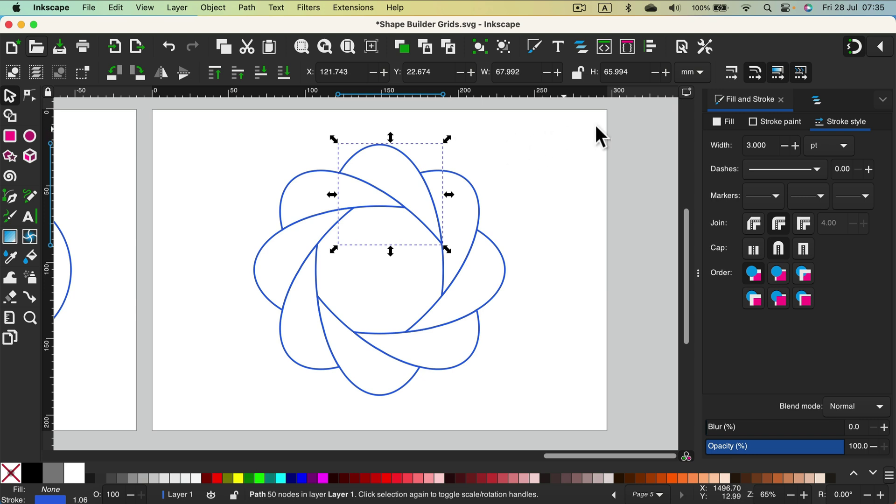
{"action": "left_click", "coordinate": [716, 120]}
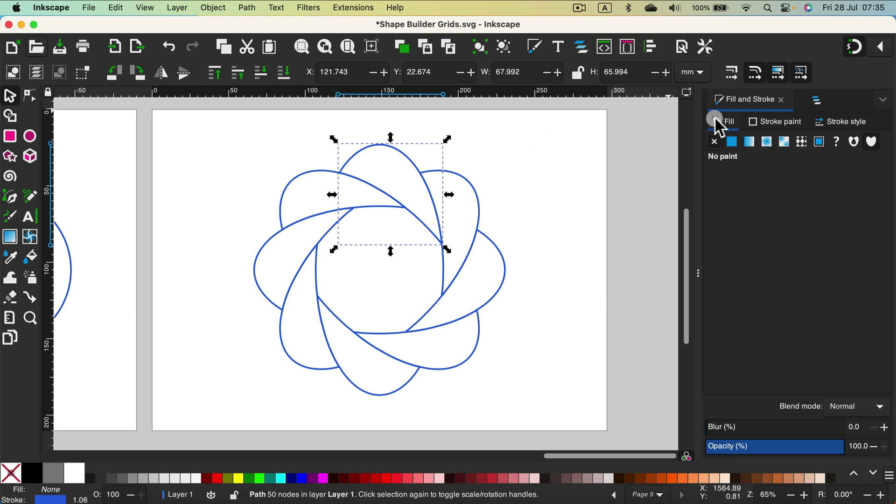
{"action": "left_click", "coordinate": [731, 140]}
{"action": "left_click", "coordinate": [799, 232]}
{"action": "left_click_drag", "start_coordinate": [803, 241], "coordinate": [810, 234]}
{"action": "left_click", "coordinate": [786, 196]}
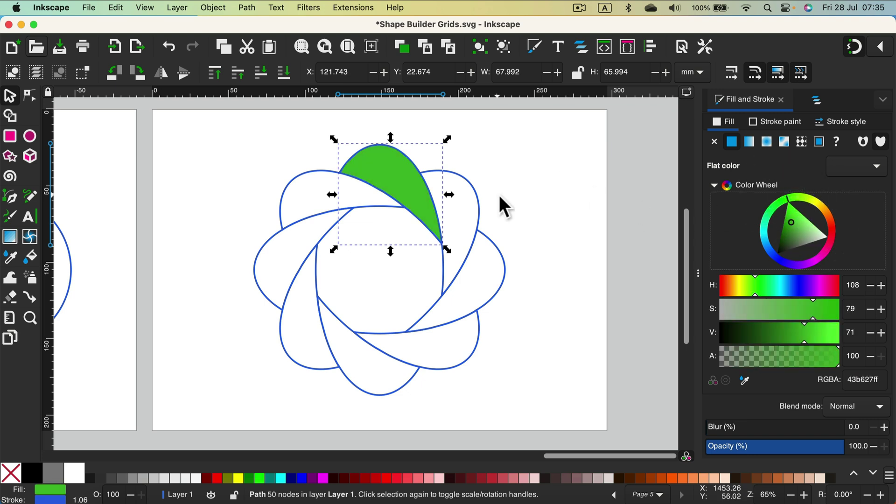
Fill the petal to the right of the green one with bright yellow (e9e622).
{"action": "left_click", "coordinate": [480, 195]}
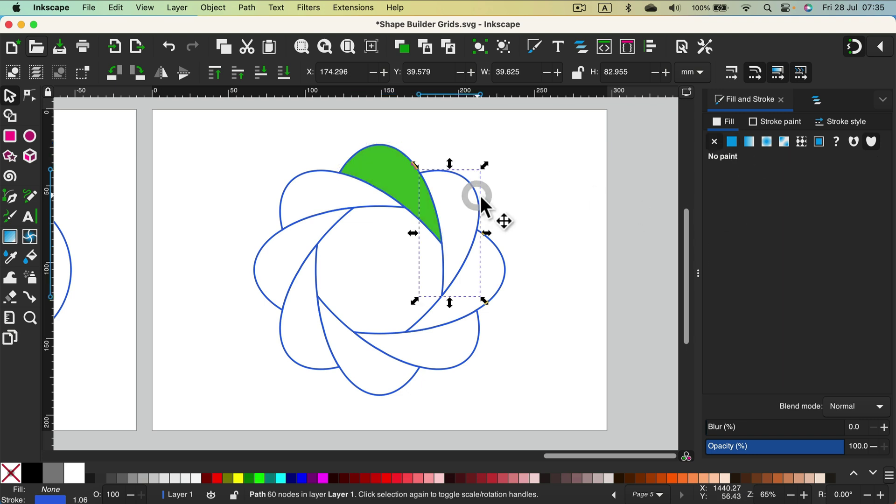
{"action": "left_click", "coordinate": [732, 142]}
{"action": "left_click_drag", "start_coordinate": [810, 199], "coordinate": [815, 200]}
{"action": "left_click", "coordinate": [809, 213]}
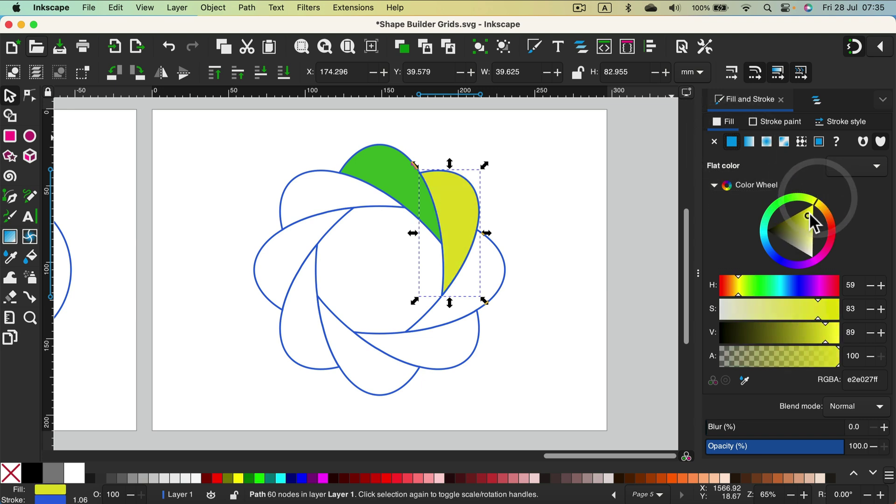
Fill the next petal clockwise with dark orange (d16118), then reselect the green petal.
{"action": "left_click", "coordinate": [505, 268]}
{"action": "left_click", "coordinate": [732, 142]}
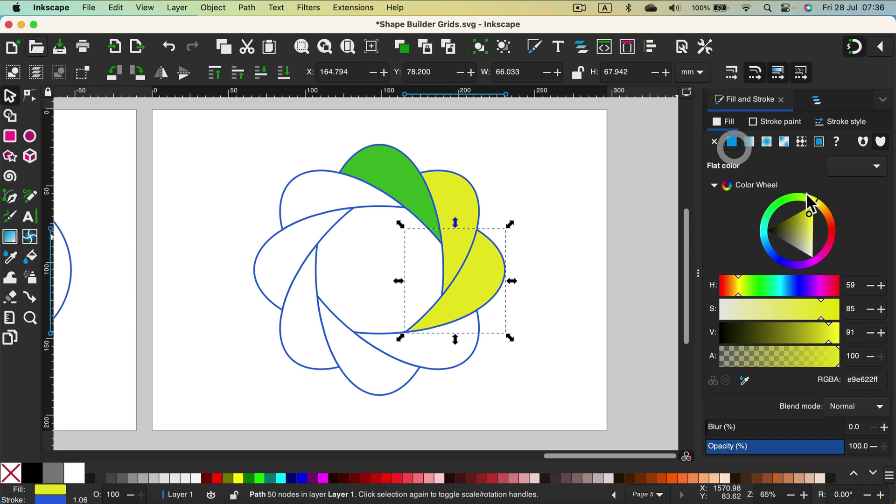
{"action": "left_click", "coordinate": [830, 216]}
{"action": "left_click", "coordinate": [818, 232]}
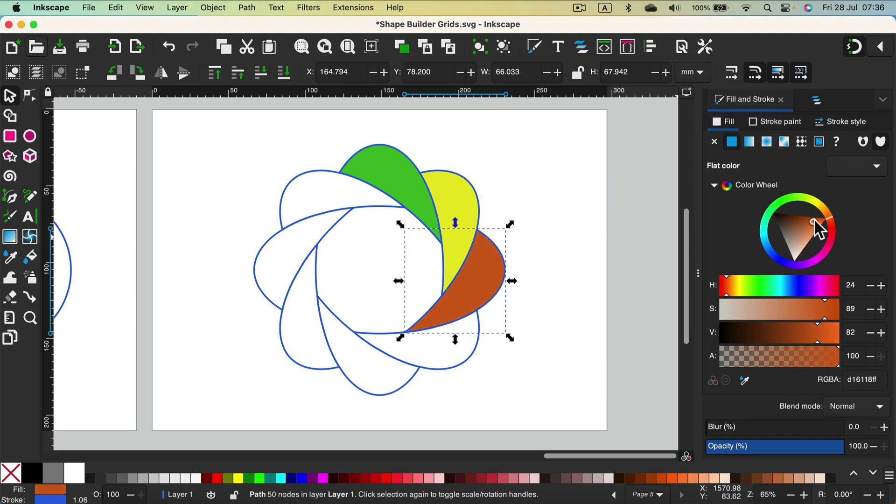
{"action": "left_click", "coordinate": [566, 191]}
{"action": "left_click", "coordinate": [402, 177]}
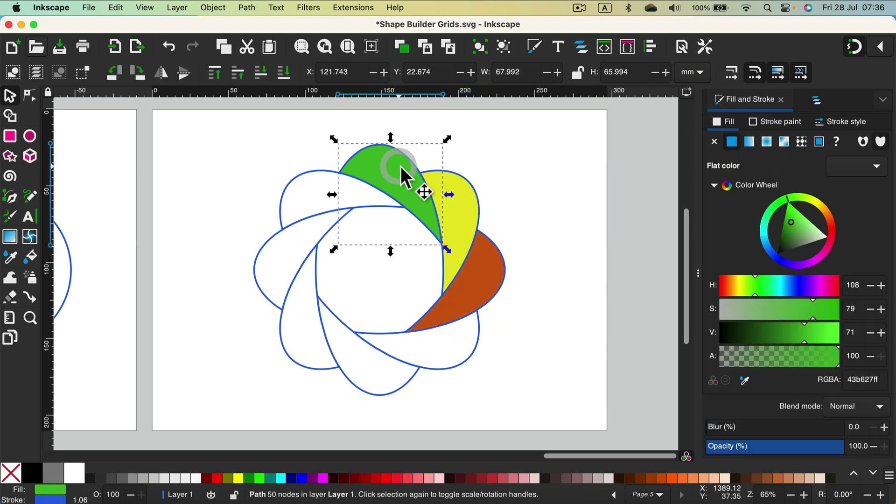
{"action": "left_click", "coordinate": [30, 95]}
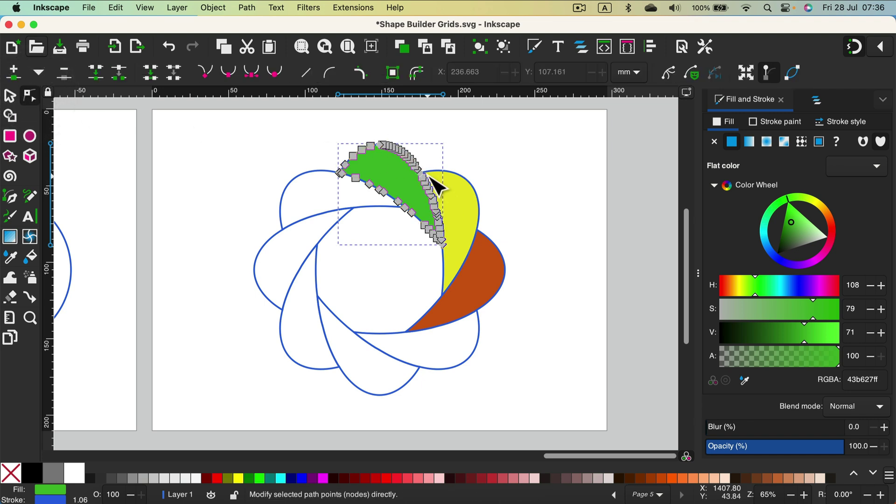
{"action": "left_click", "coordinate": [10, 97]}
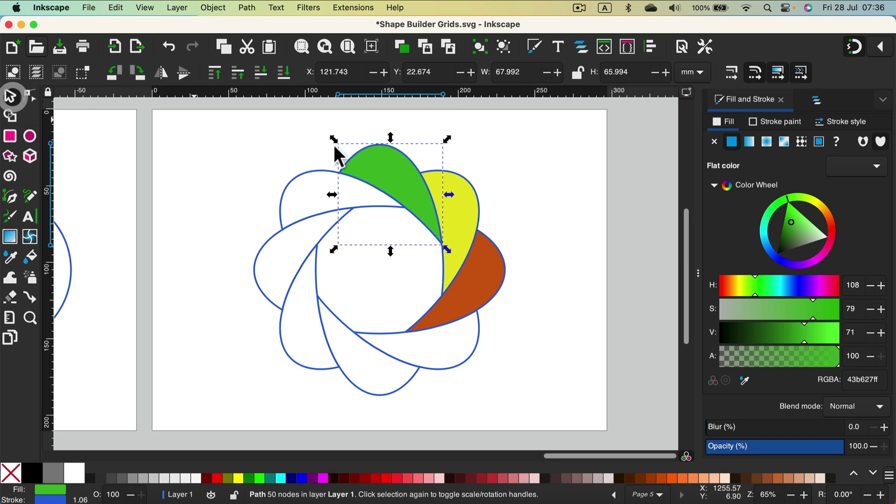
{"action": "left_click", "coordinate": [523, 155]}
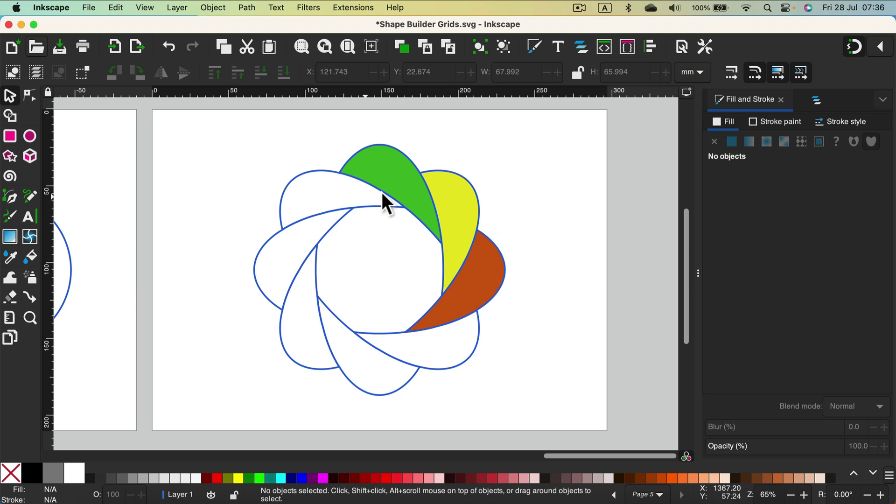
{"action": "left_click_drag", "start_coordinate": [195, 231], "coordinate": [541, 246]}
{"action": "left_click_drag", "start_coordinate": [286, 249], "coordinate": [548, 232]}
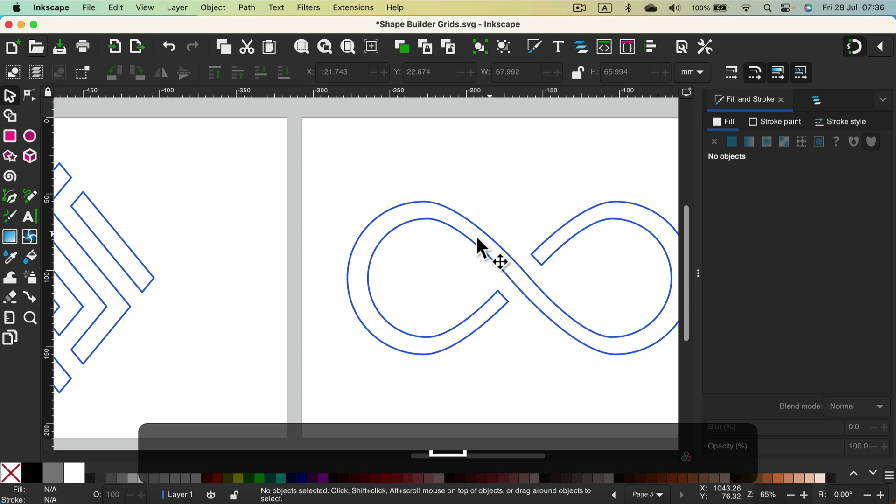
{"action": "left_click_drag", "start_coordinate": [420, 259], "coordinate": [605, 266]}
{"action": "left_click_drag", "start_coordinate": [304, 262], "coordinate": [569, 260]}
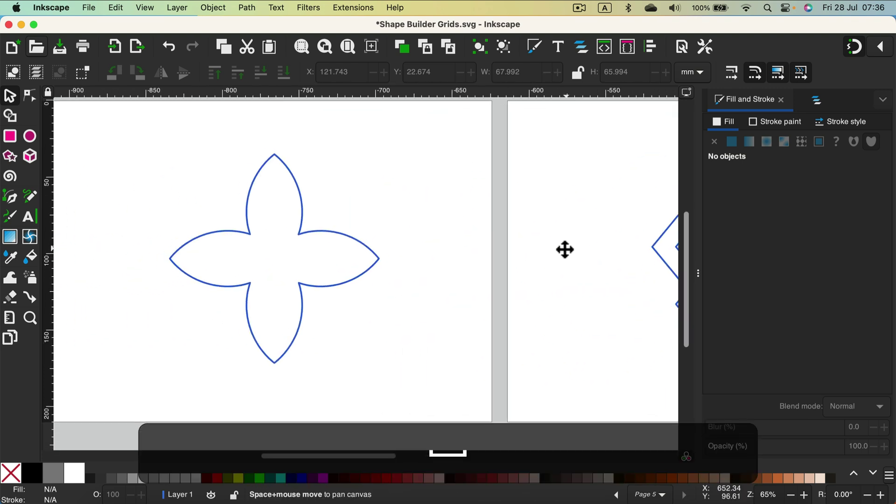
{"action": "left_click_drag", "start_coordinate": [340, 252], "coordinate": [588, 228]}
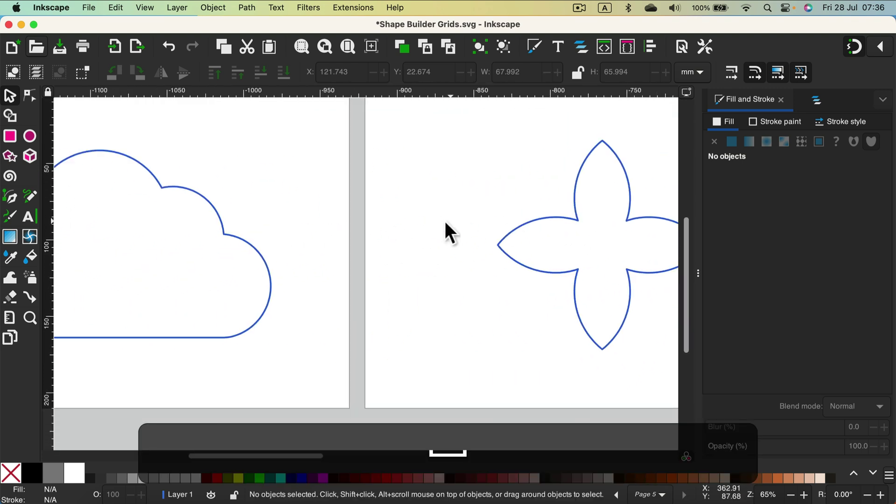
{"action": "left_click_drag", "start_coordinate": [347, 229], "coordinate": [614, 266]}
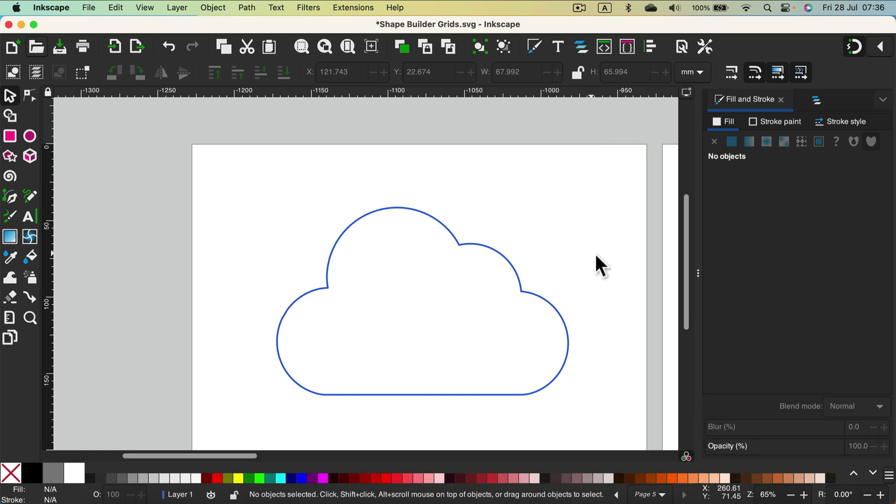
{"action": "left_click_drag", "start_coordinate": [600, 262], "coordinate": [270, 254]}
{"action": "left_click_drag", "start_coordinate": [592, 252], "coordinate": [209, 196]}
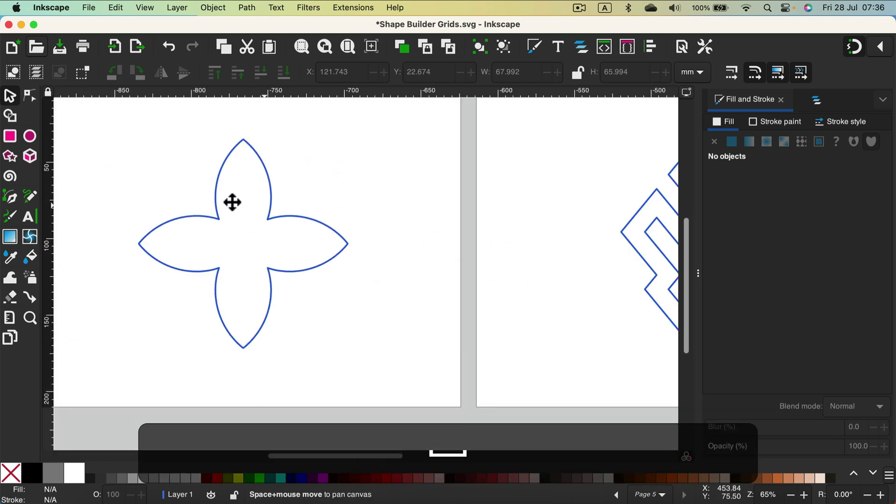
{"action": "left_click_drag", "start_coordinate": [606, 202], "coordinate": [276, 247]}
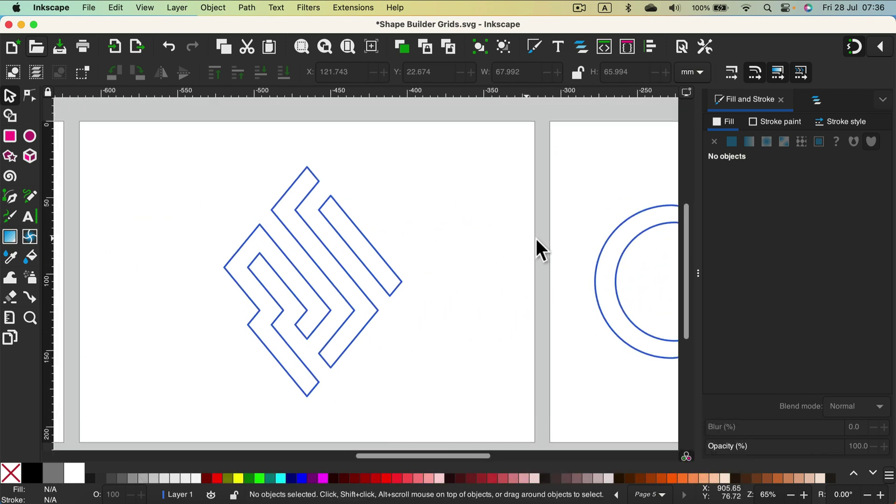
{"action": "left_click_drag", "start_coordinate": [550, 246], "coordinate": [282, 246]}
{"action": "left_click_drag", "start_coordinate": [447, 231], "coordinate": [136, 240]}
{"action": "left_click_drag", "start_coordinate": [551, 241], "coordinate": [452, 230]}
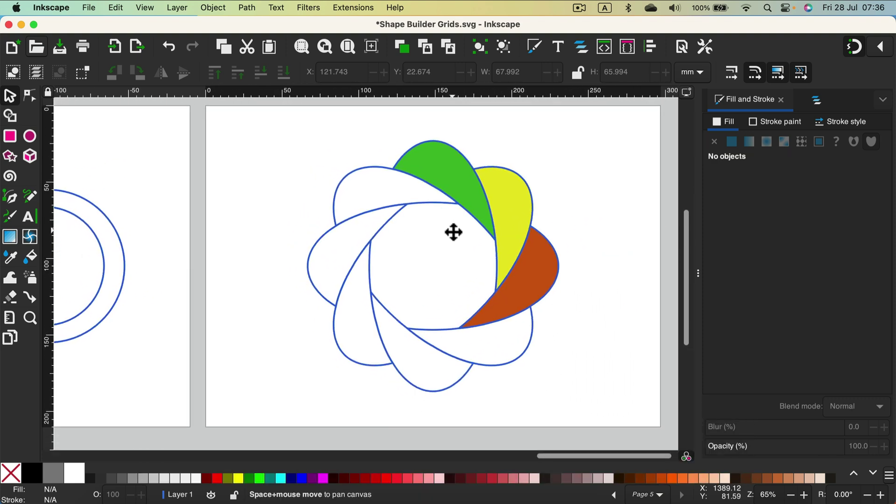